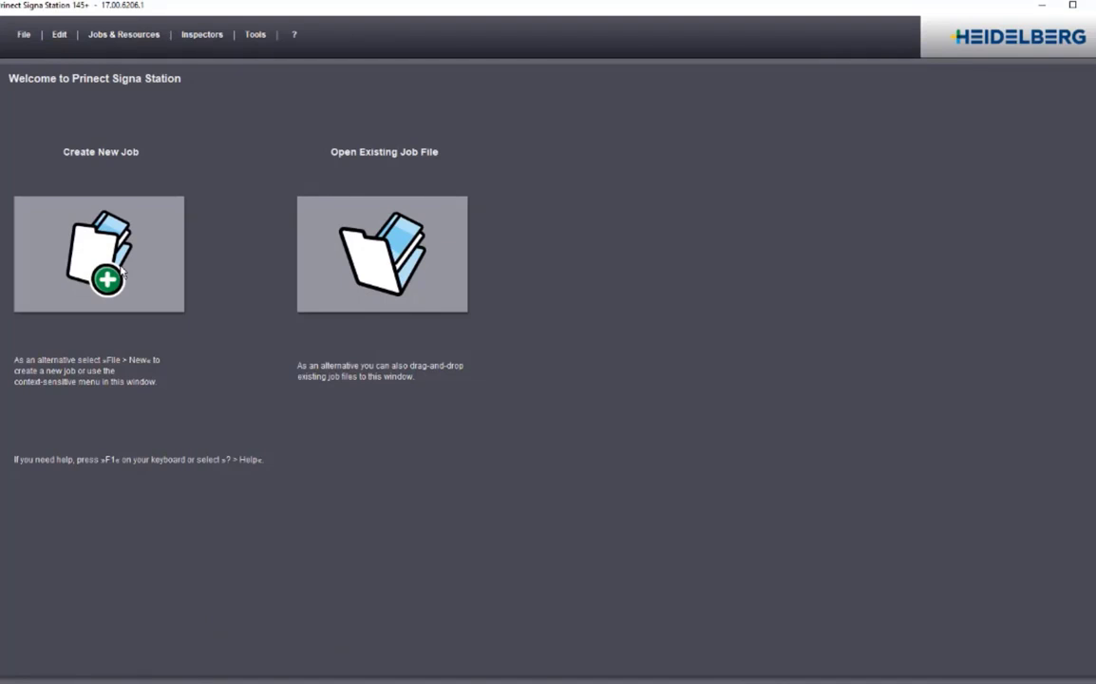
# Create a new job with job number HD and job name Hop Giay, and fill in the customer name and customer ID
pyautogui.click(121, 272)
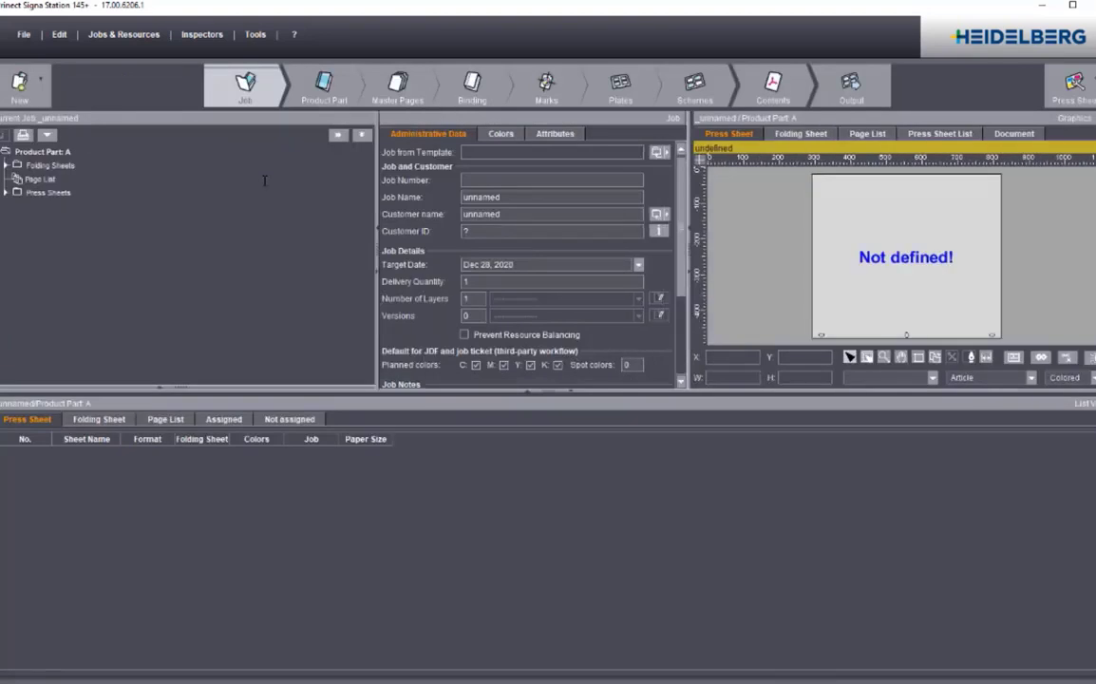
pyautogui.click(481, 181)
pyautogui.write('HD')
pyautogui.press('Tab')
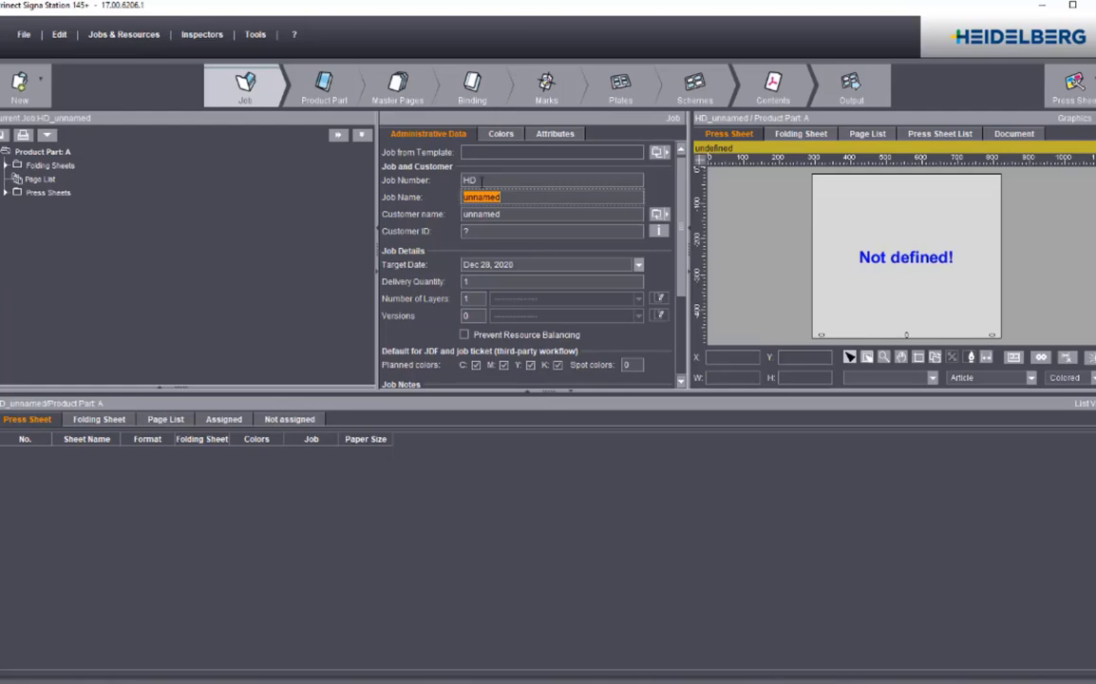
pyautogui.write('Hop Glay')
pyautogui.press('Tab')
pyautogui.write('1')
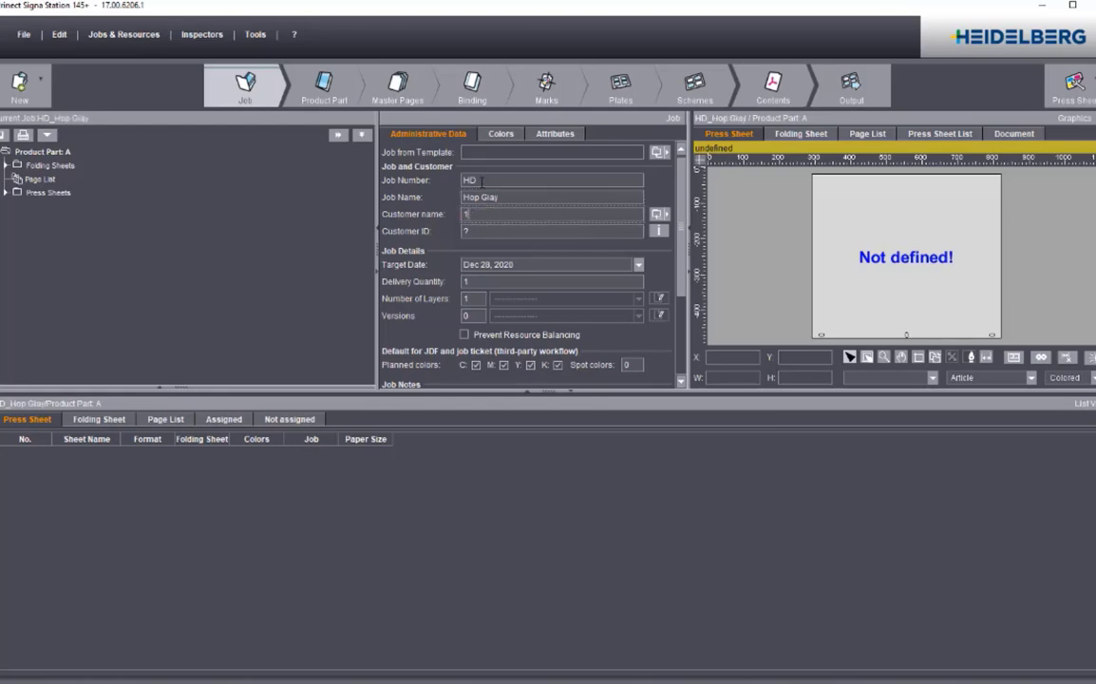
pyautogui.press('Tab')
pyautogui.write('1')
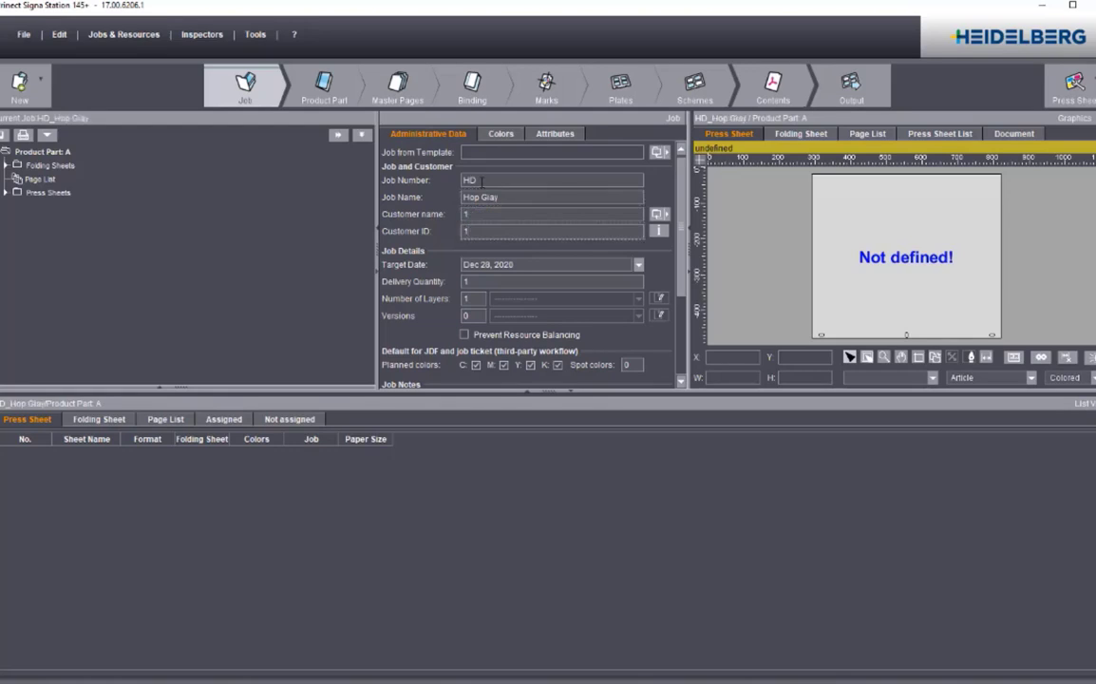
pyautogui.press('Tab')
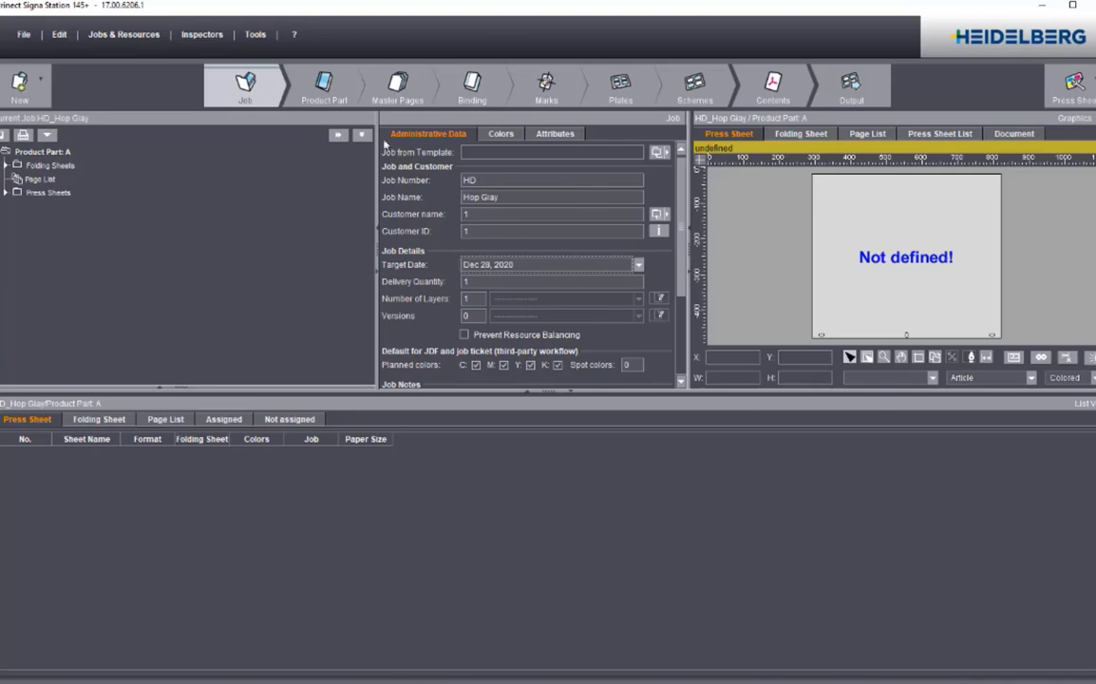
# Set product part A's work mode to Packaging and enable the automatically placed 1up ID mark
pyautogui.click(323, 86)
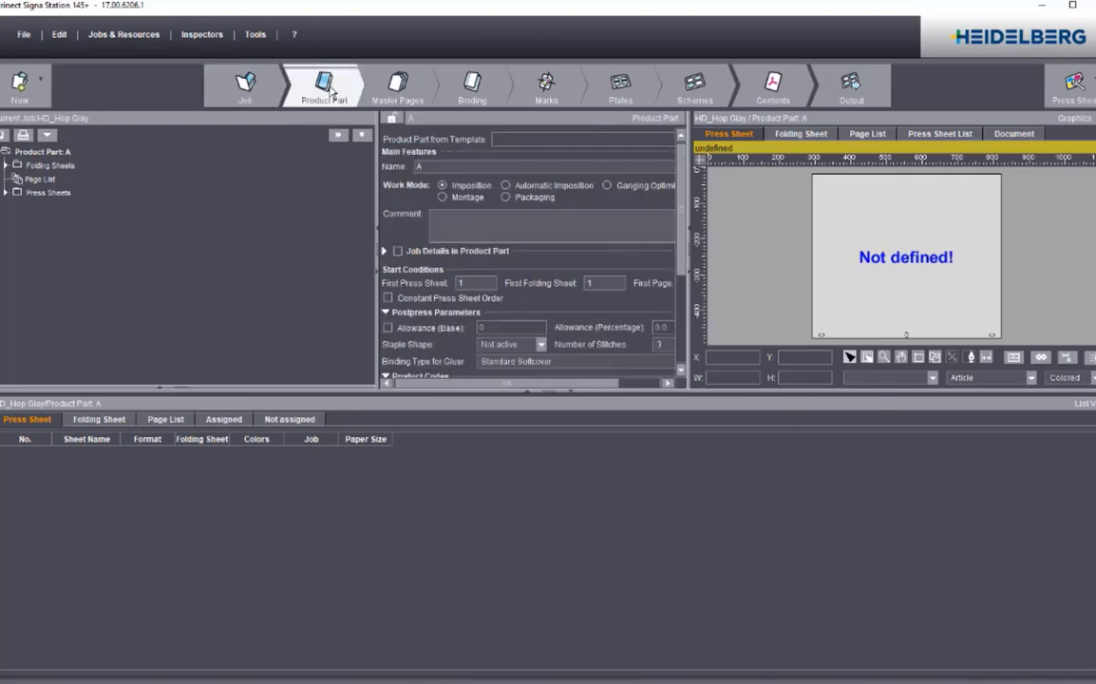
pyautogui.click(505, 198)
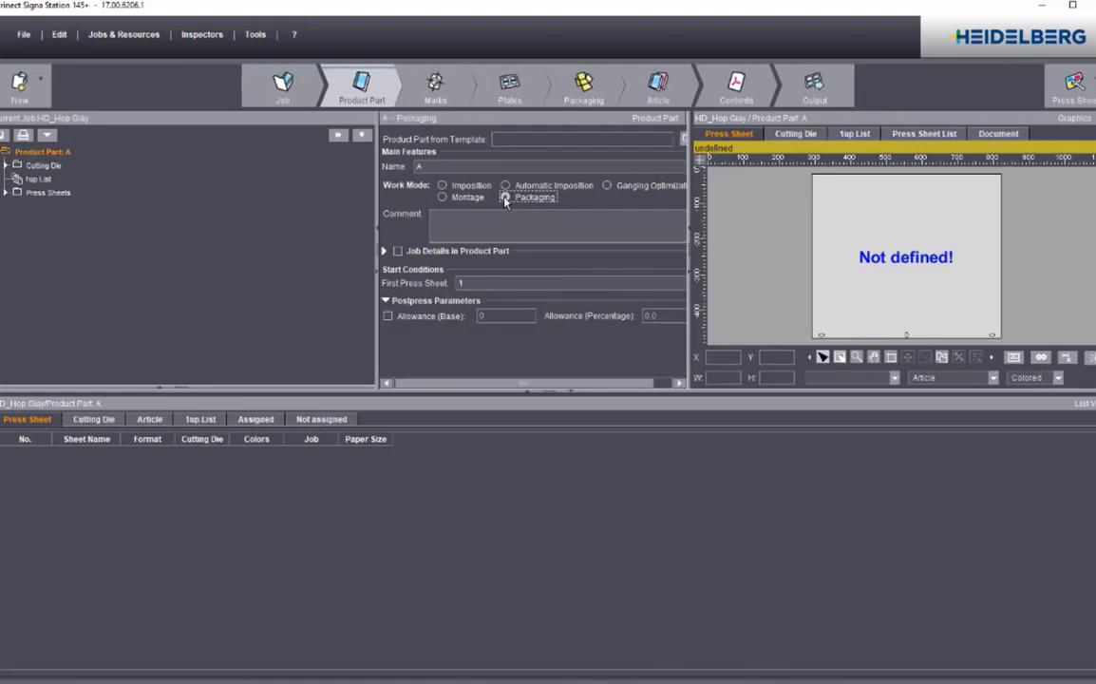
pyautogui.click(442, 88)
pyautogui.click(397, 168)
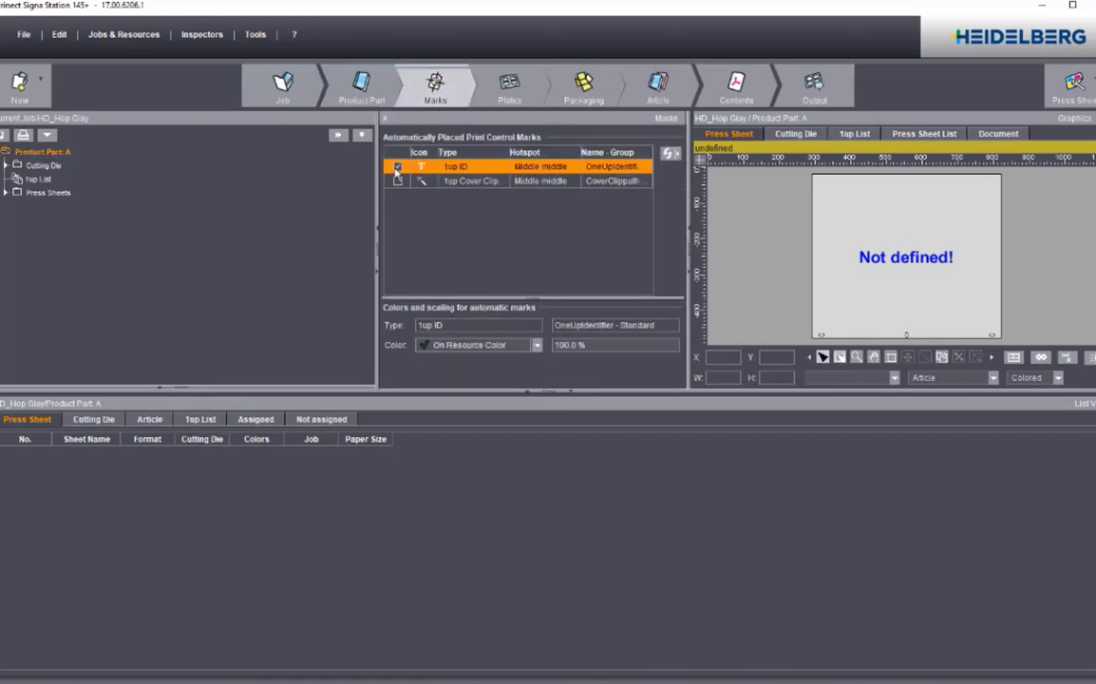
# Assign the SM 102 plate template from the Standard folder to the product part
pyautogui.click(496, 84)
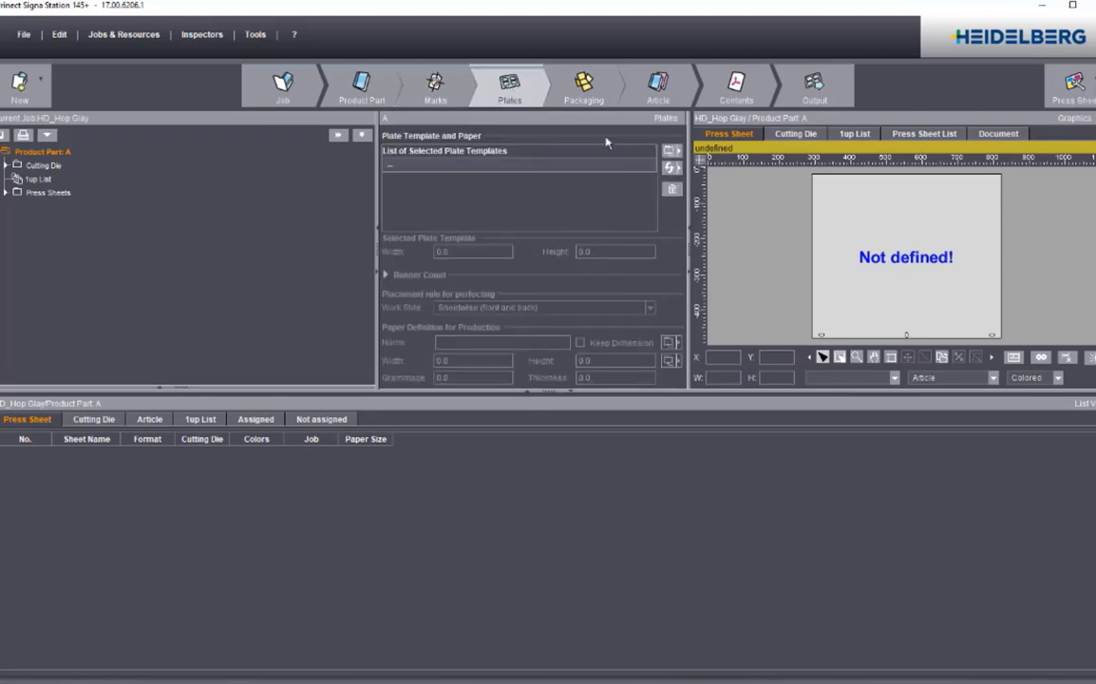
pyautogui.click(670, 152)
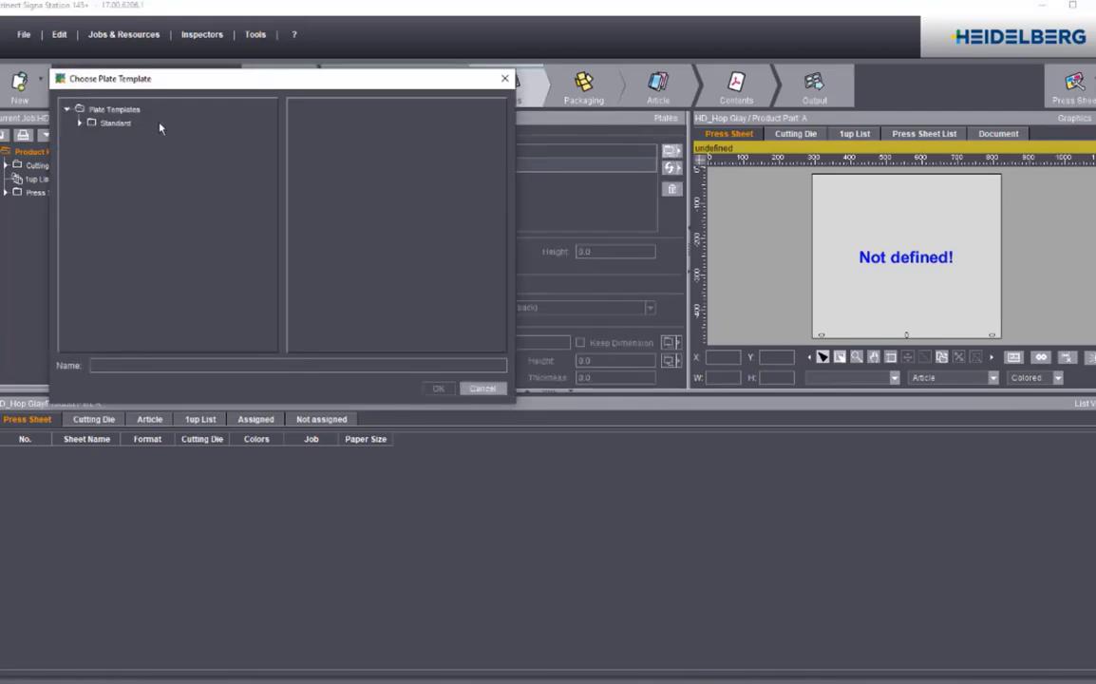
pyautogui.doubleClick(114, 128)
pyautogui.click(129, 245)
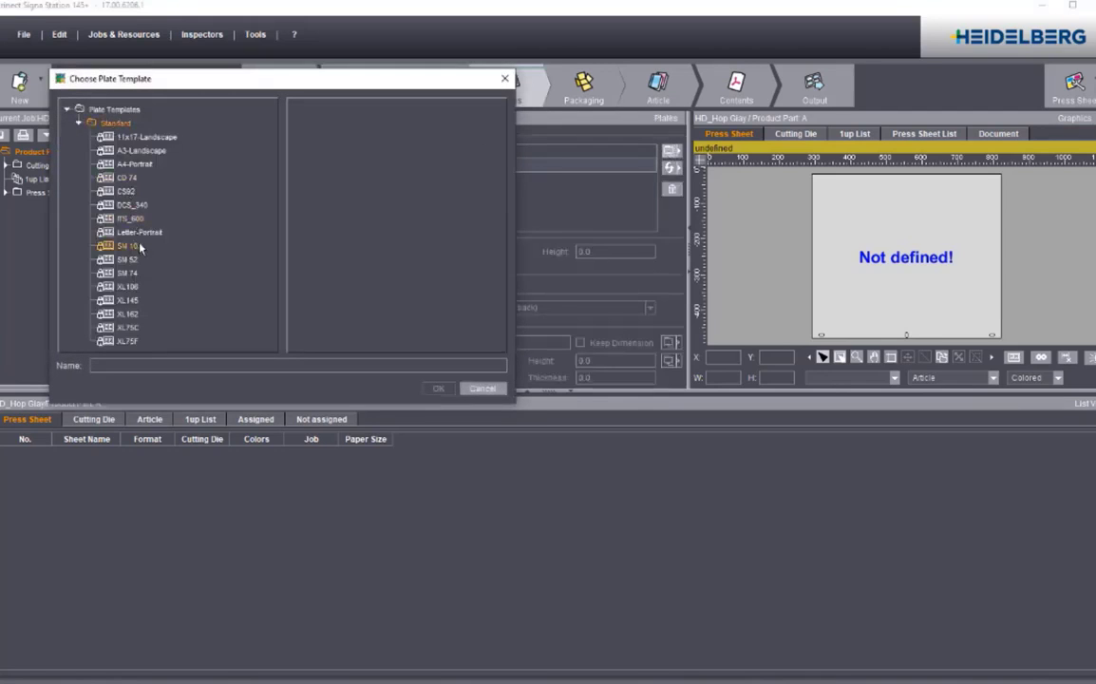
pyautogui.click(439, 389)
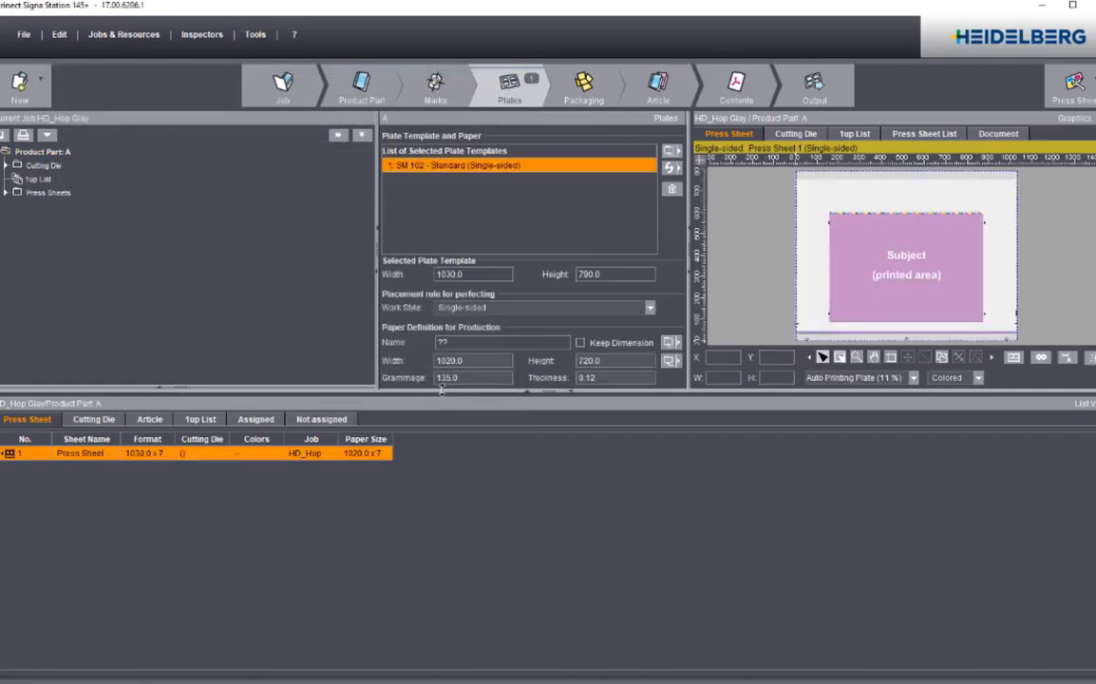
# Start adding a cutting die and browse to the KHUON BE folder inside BOSTON's HDz0176-00 Hop CEFALEX 250 - 500 (BOX 796) folder
pyautogui.click(583, 87)
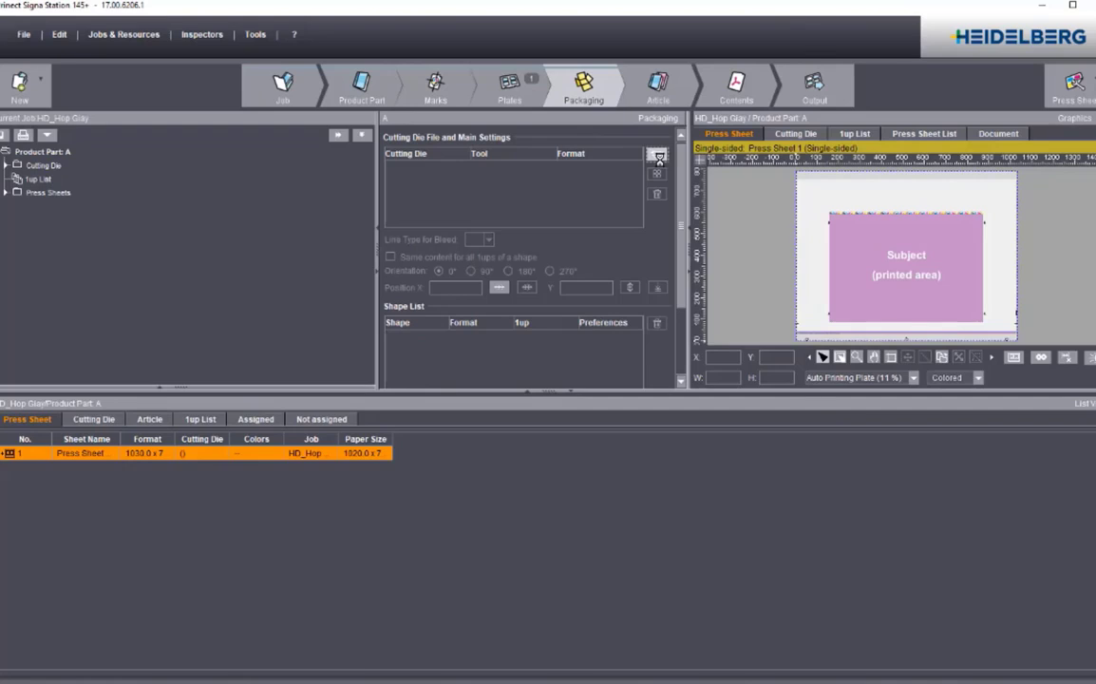
pyautogui.click(657, 154)
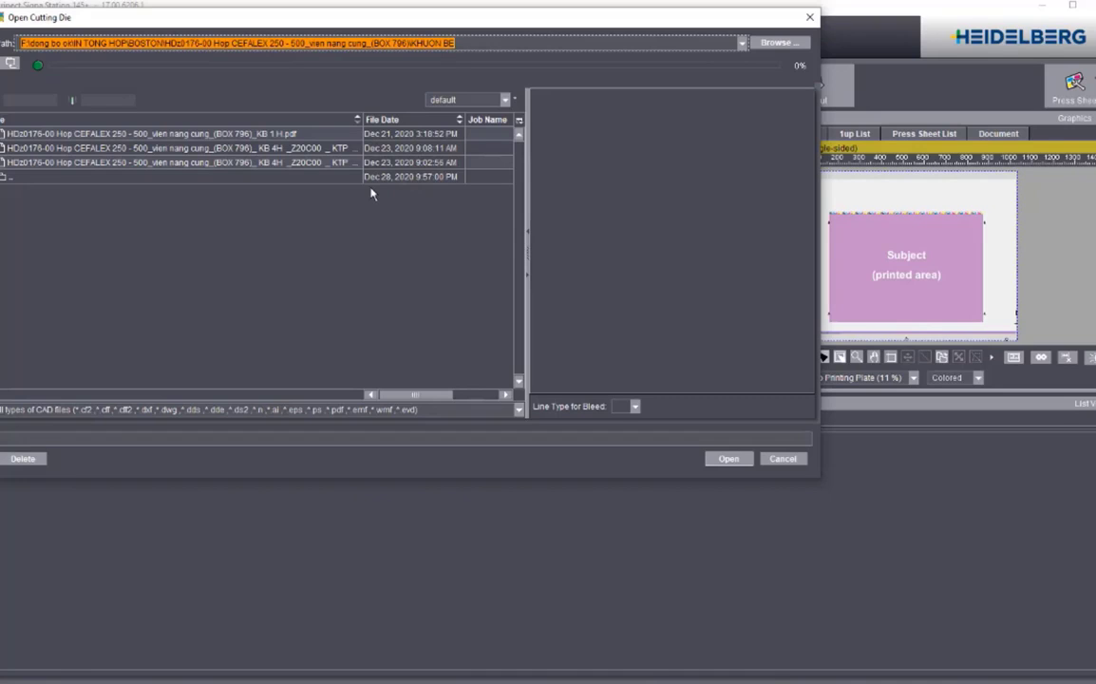
pyautogui.click(10, 65)
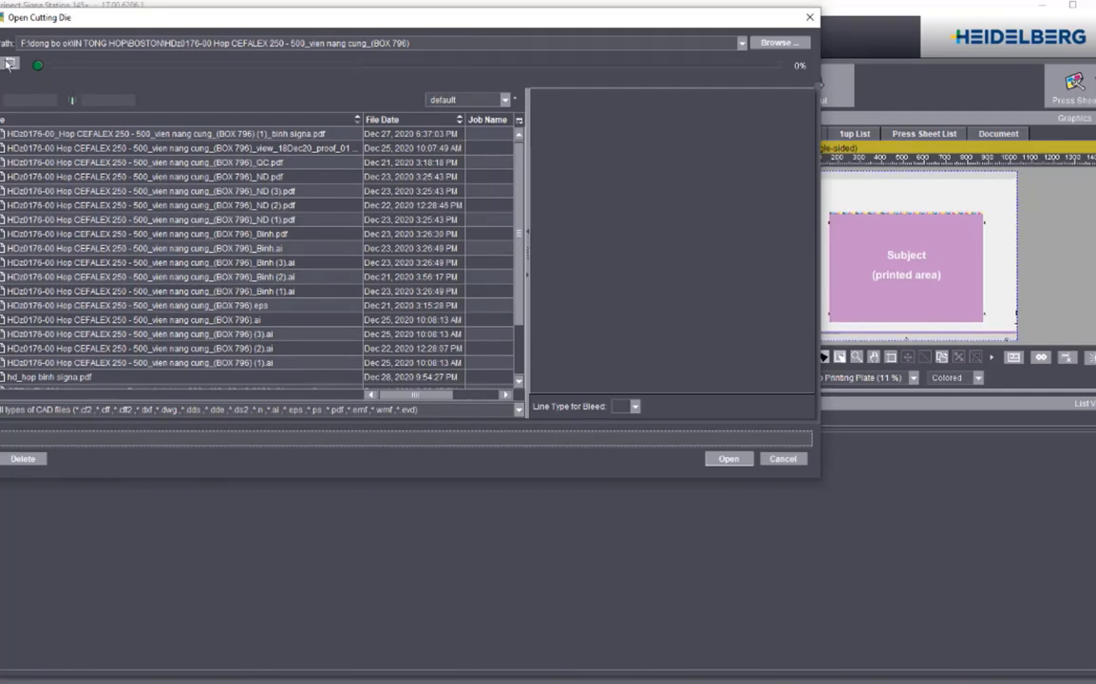
pyautogui.doubleClick(8, 63)
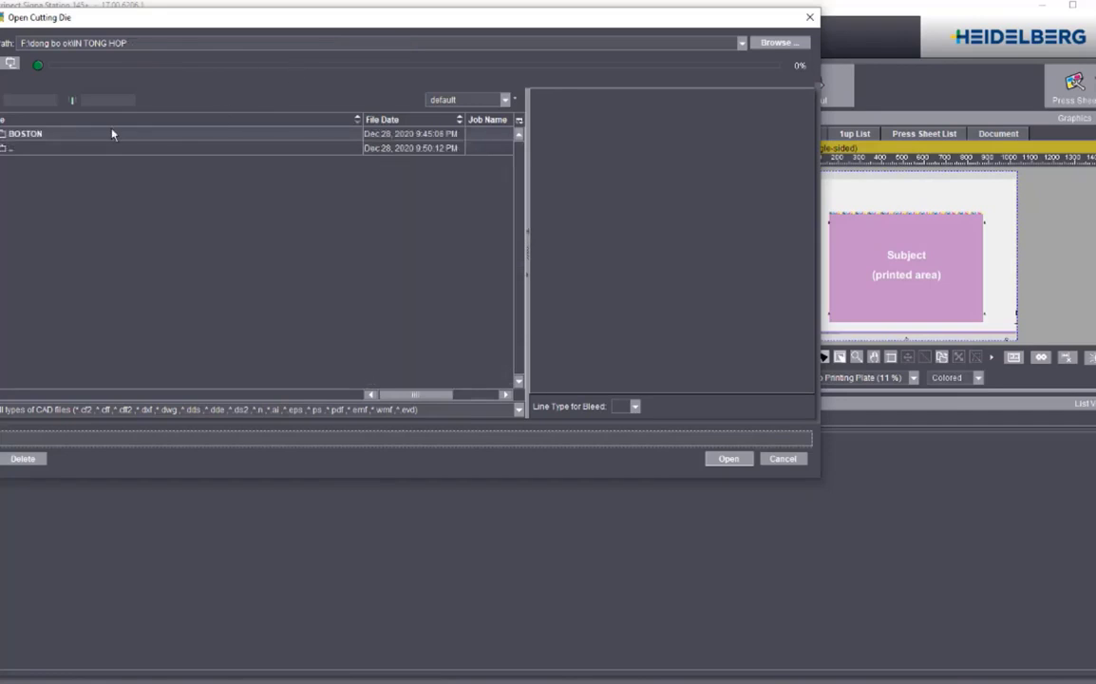
pyautogui.doubleClick(111, 134)
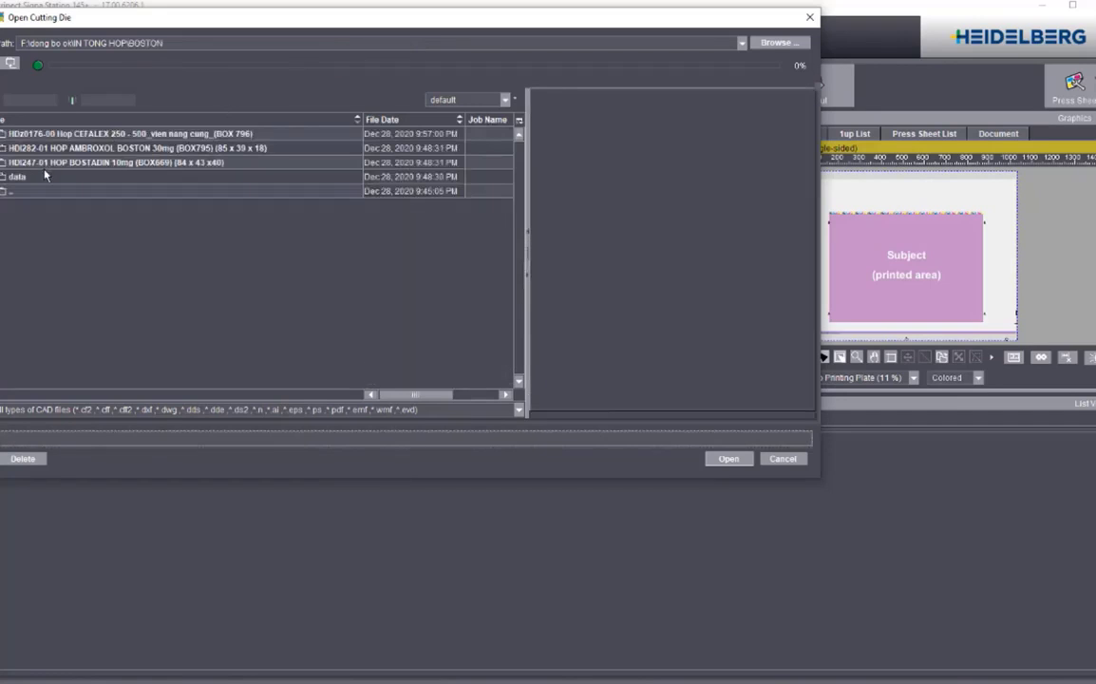
pyautogui.doubleClick(84, 134)
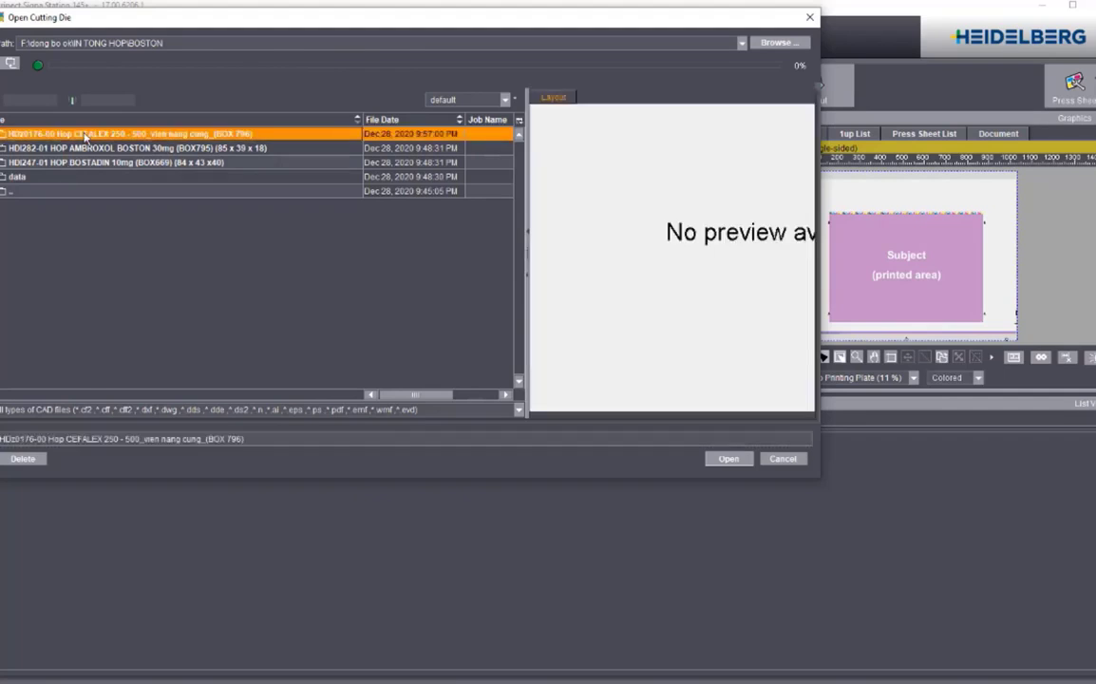
pyautogui.scroll(-3, 87, 279)
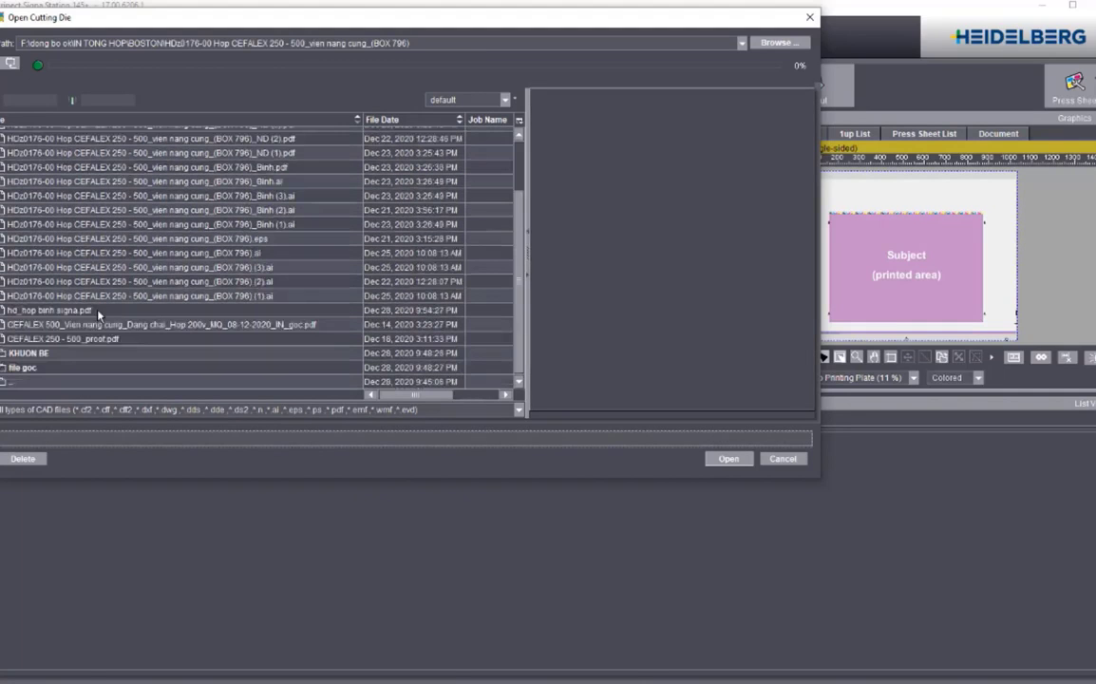
pyautogui.doubleClick(40, 362)
# Import the box die drawing whose file name ends in KB 1 H.pdf and set all its lines to the Cutting style
pyautogui.click(213, 132)
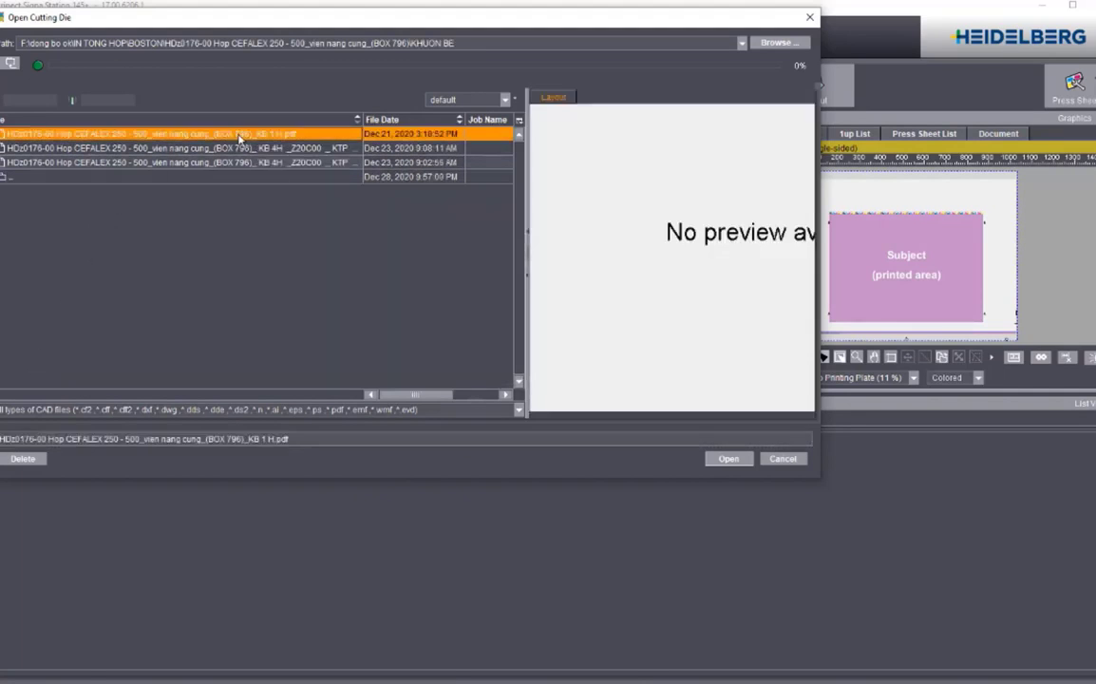
pyautogui.click(728, 459)
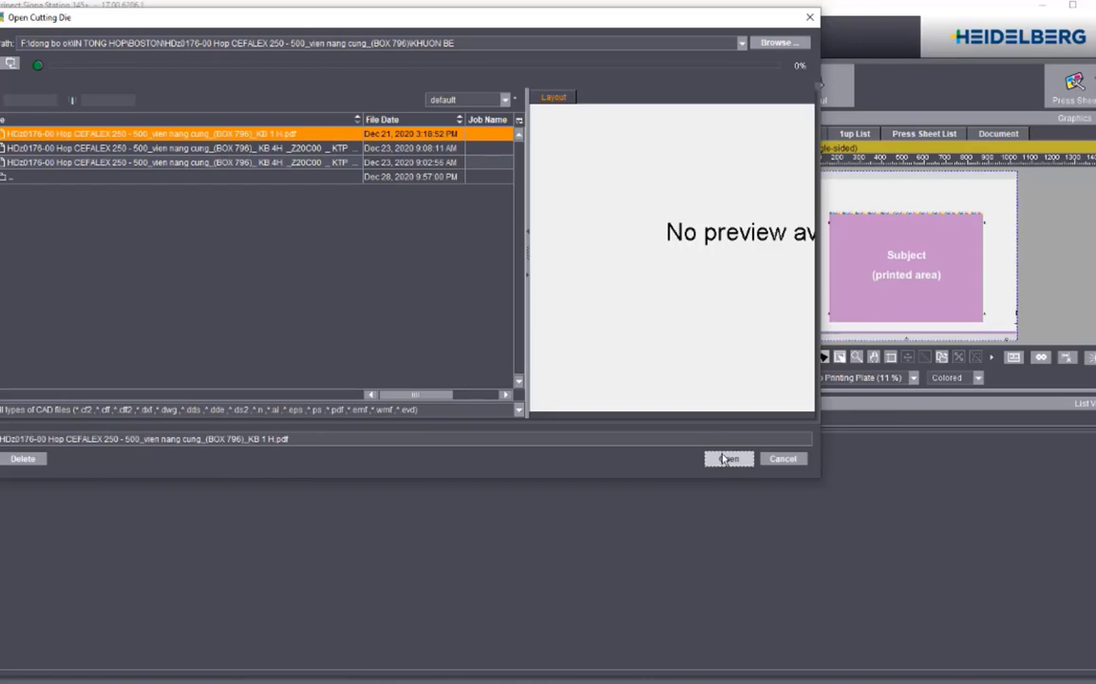
pyautogui.doubleClick(279, 152)
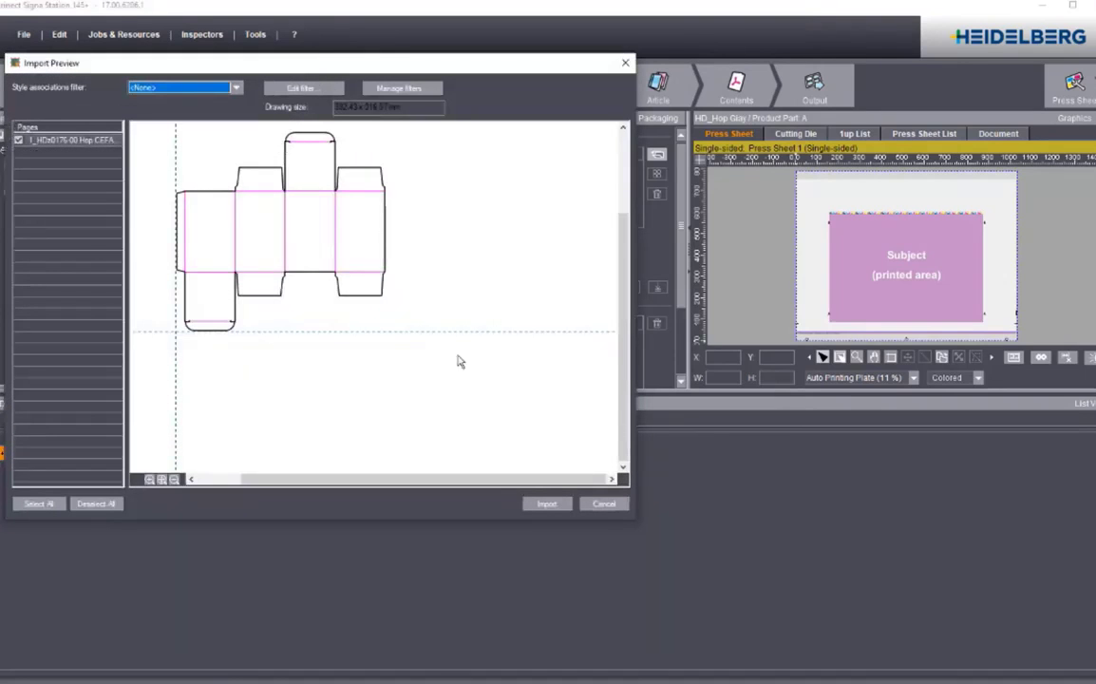
pyautogui.click(546, 504)
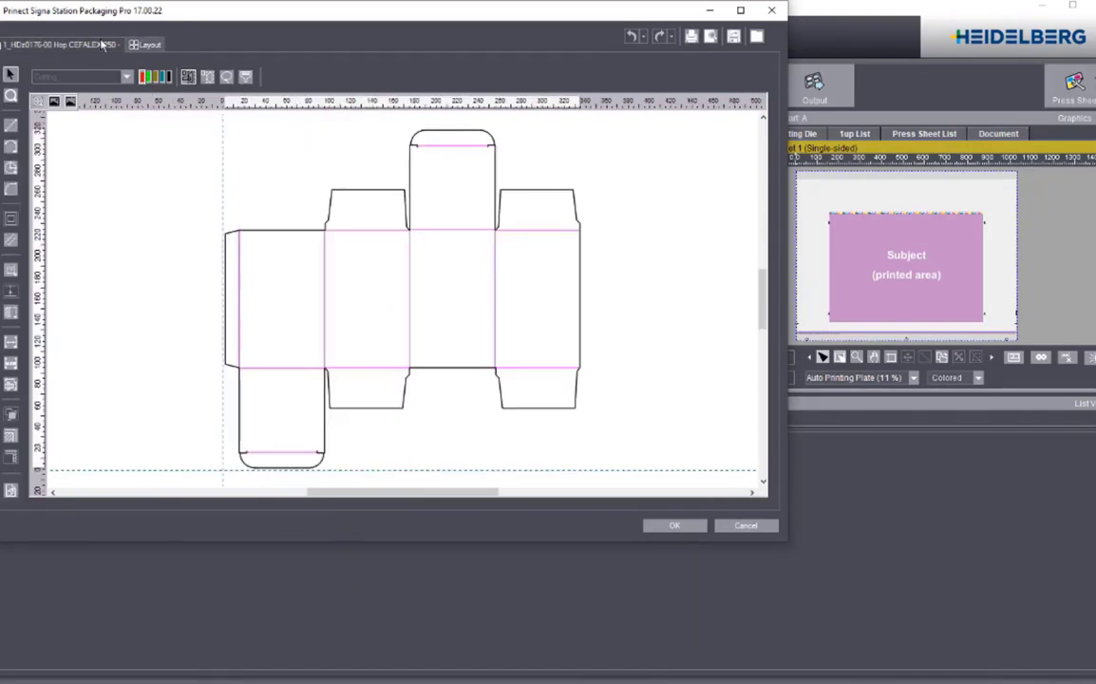
pyautogui.moveTo(181, 116)
pyautogui.mouseDown()
pyautogui.moveTo(408, 264)
pyautogui.moveTo(647, 469)
pyautogui.mouseUp()
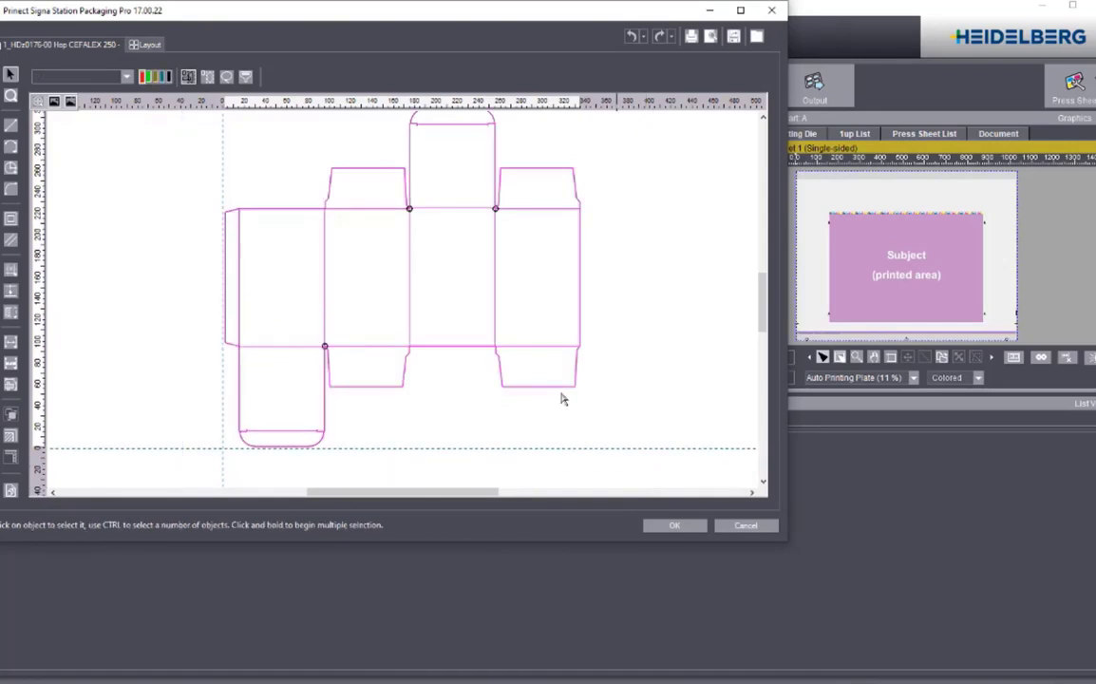
pyautogui.click(144, 76)
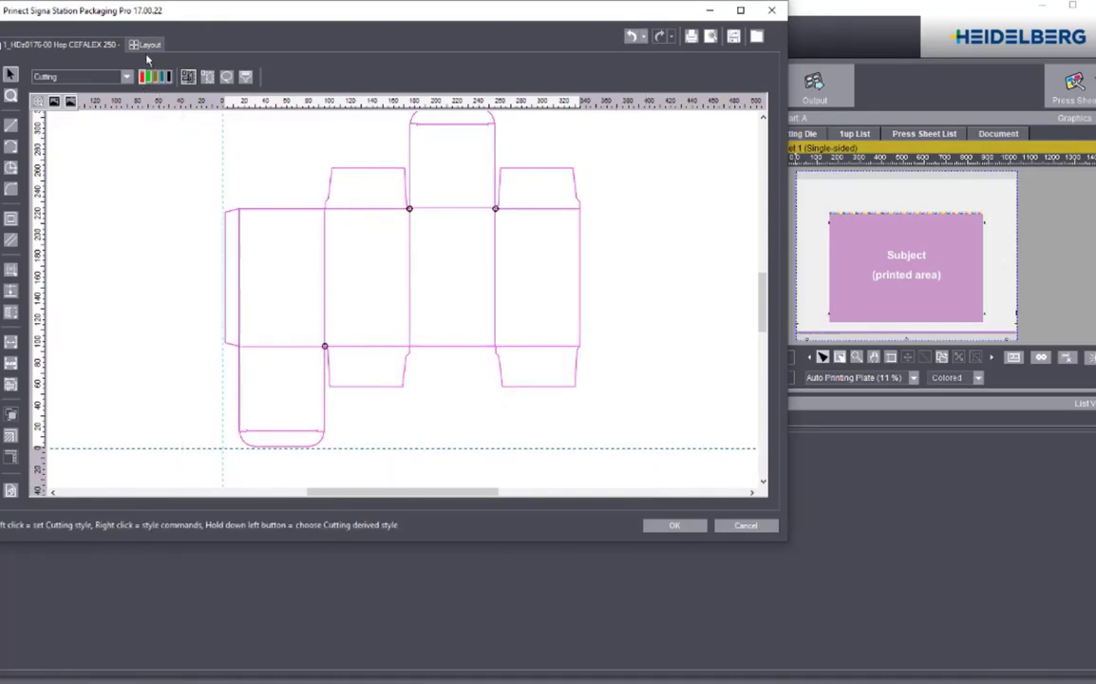
# Start a new layout template from the imported box, keeping the wizard's default placement for the second, third and fourth parts
pyautogui.click(147, 45)
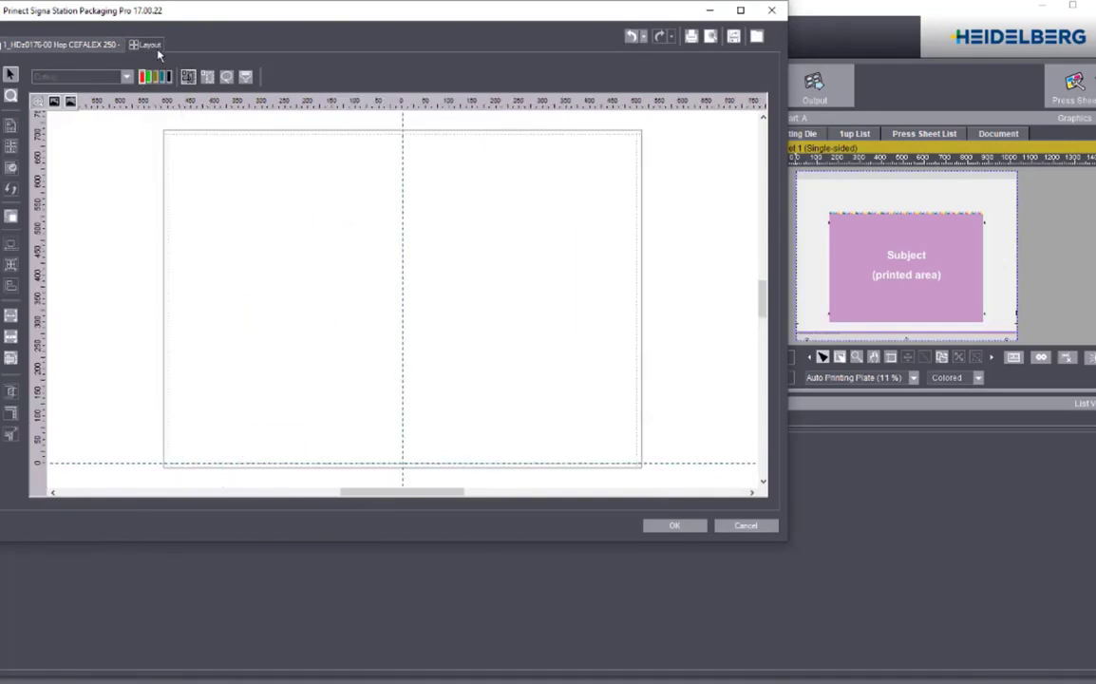
pyautogui.click(11, 145)
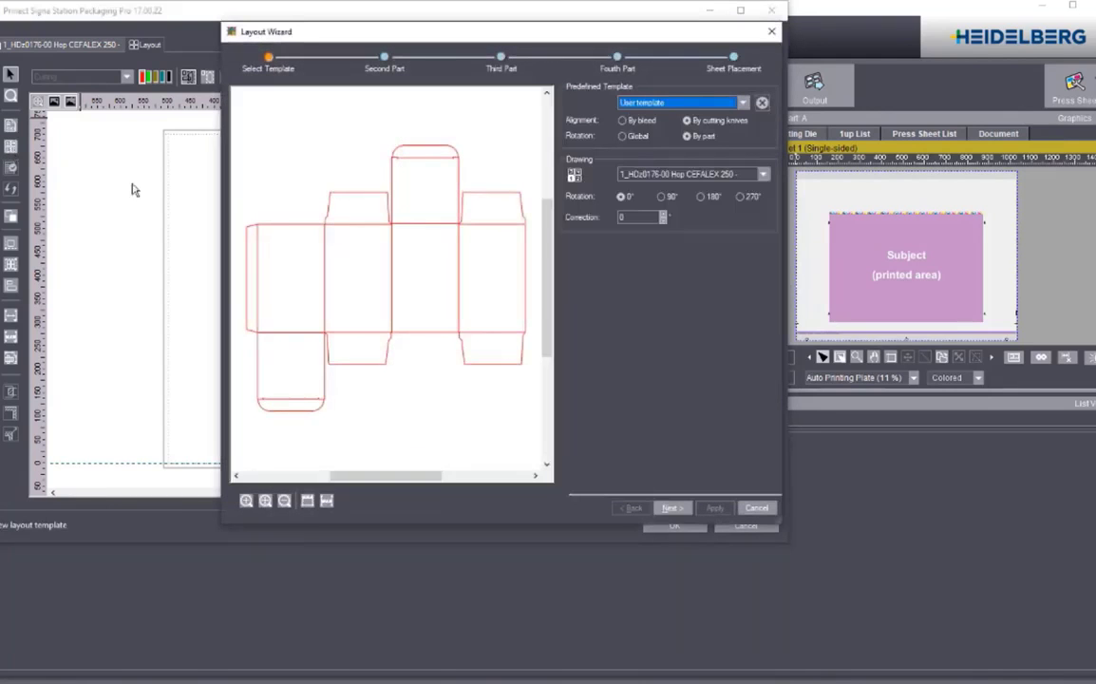
pyautogui.click(670, 509)
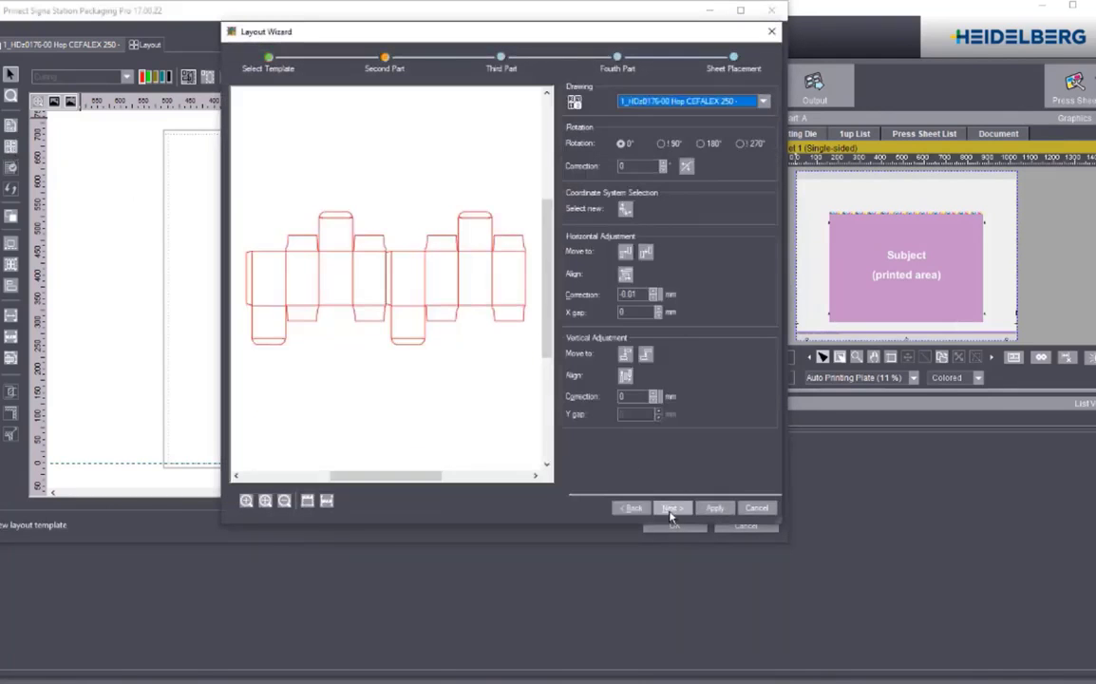
pyautogui.click(671, 509)
pyautogui.click(671, 509)
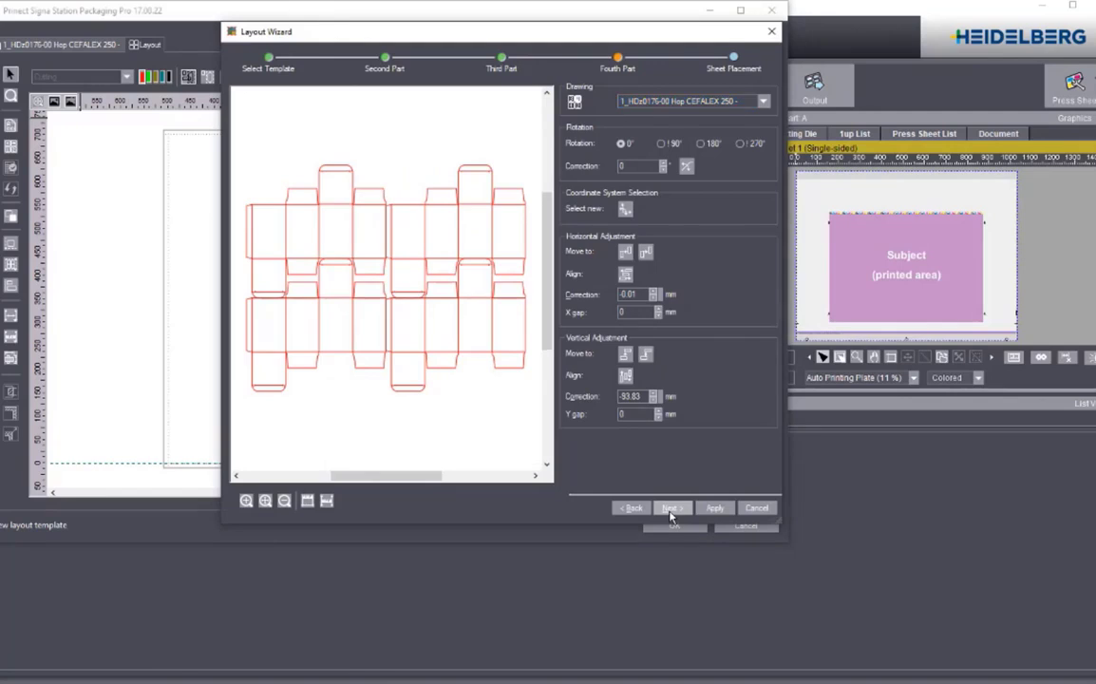
pyautogui.click(670, 509)
# Fill the sheet by counts with 2 rows, 2 columns and a Y gap of 5, and accept the finished layout
pyautogui.click(571, 235)
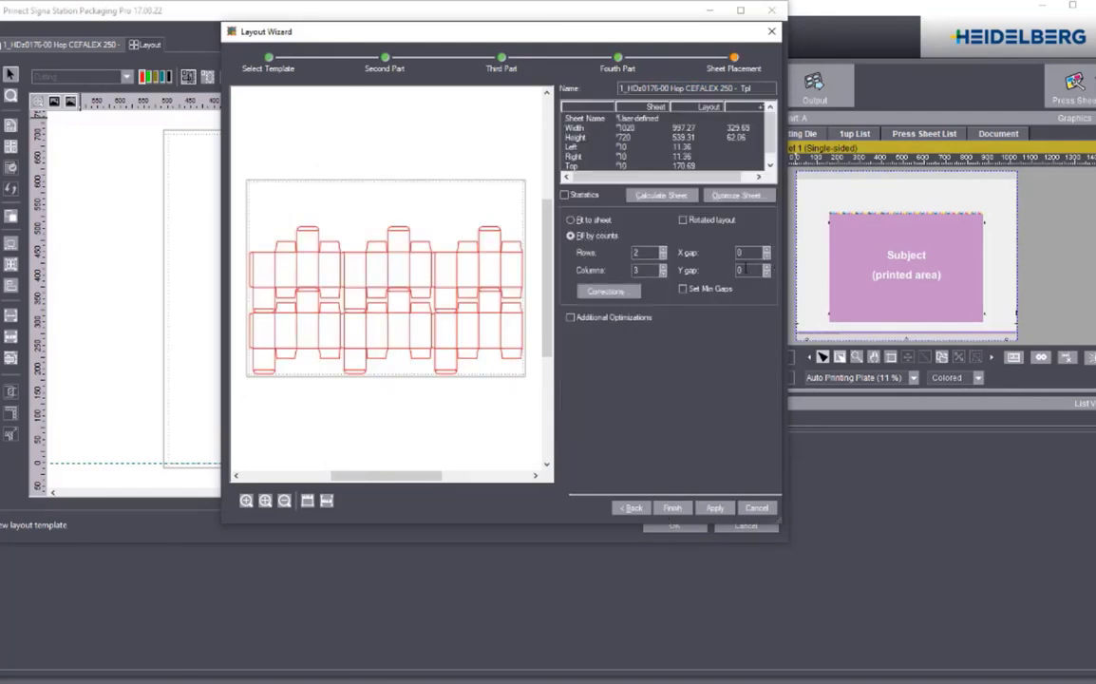
pyautogui.click(662, 273)
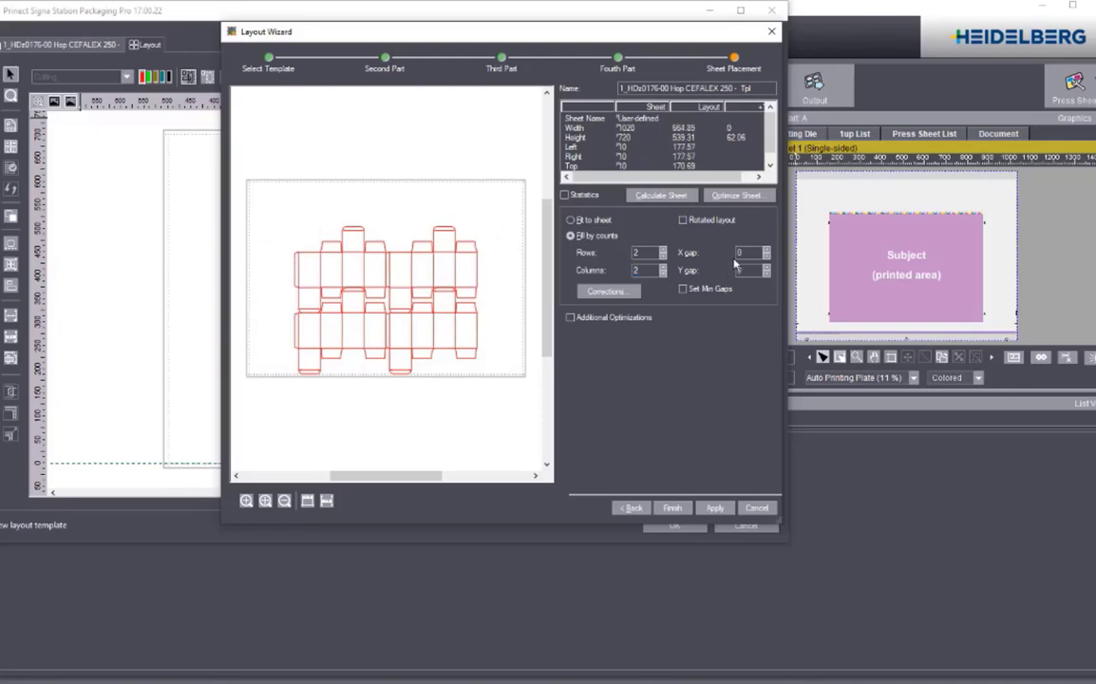
pyautogui.press('Tab')
pyautogui.press('Tab')
pyautogui.write('5')
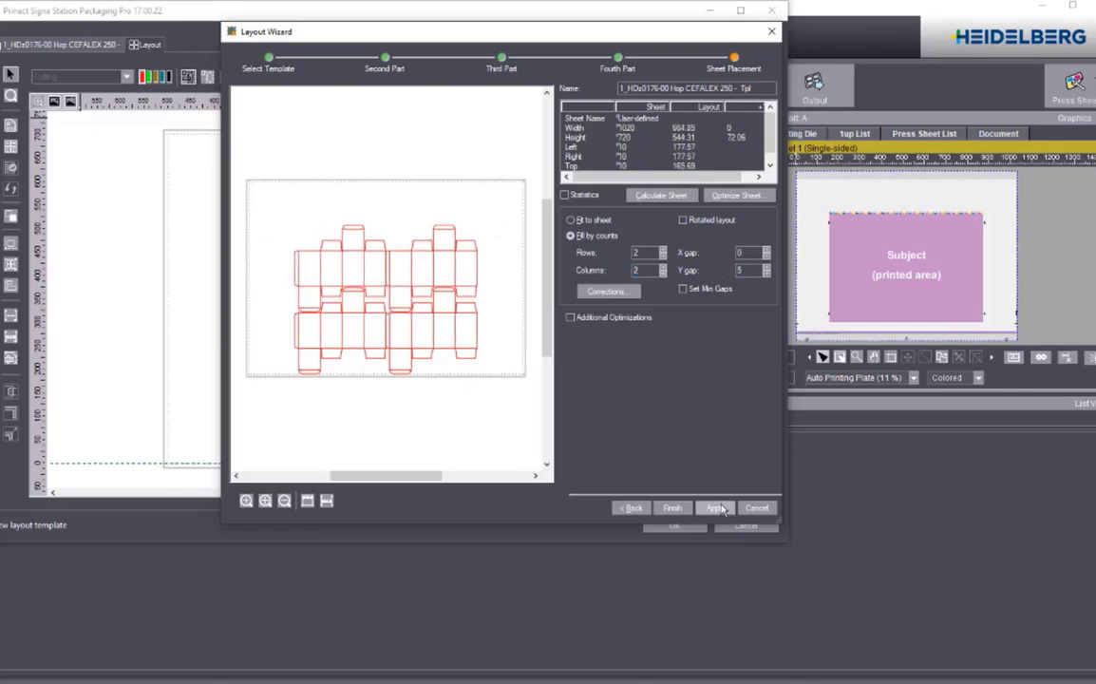
pyautogui.click(720, 510)
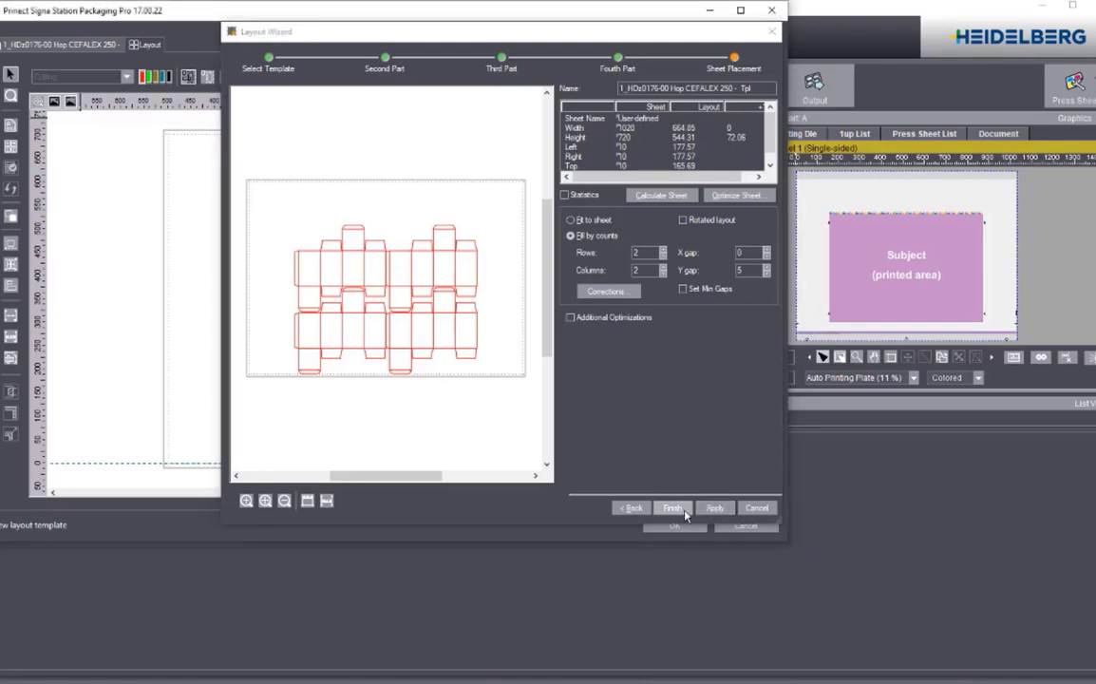
pyautogui.click(673, 508)
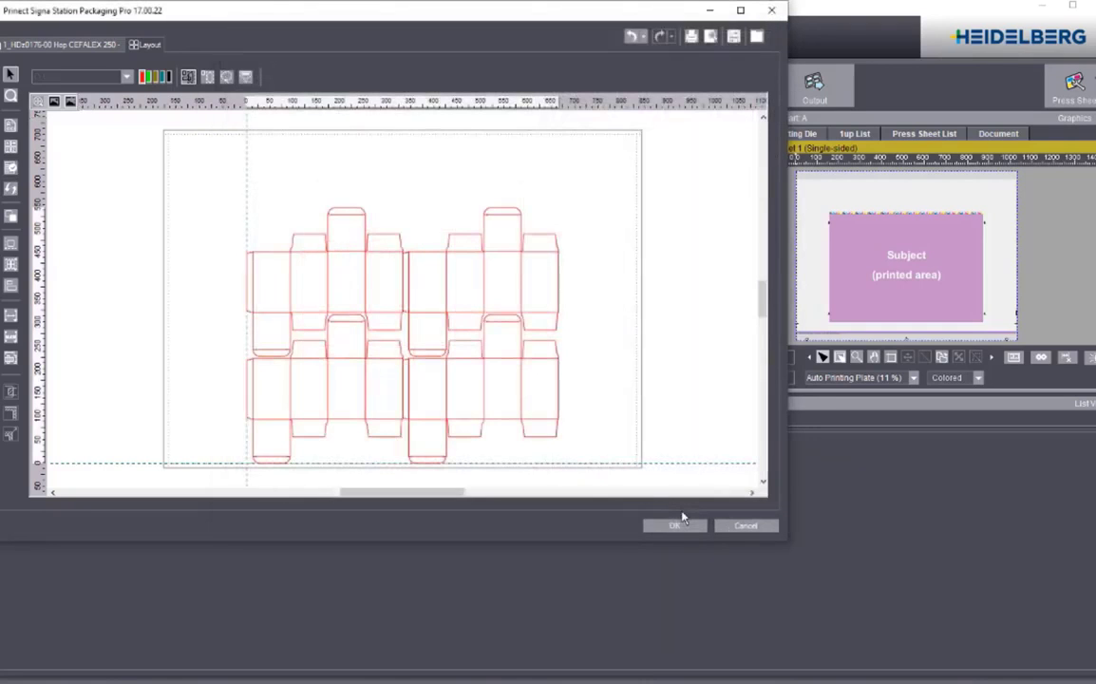
pyautogui.click(677, 528)
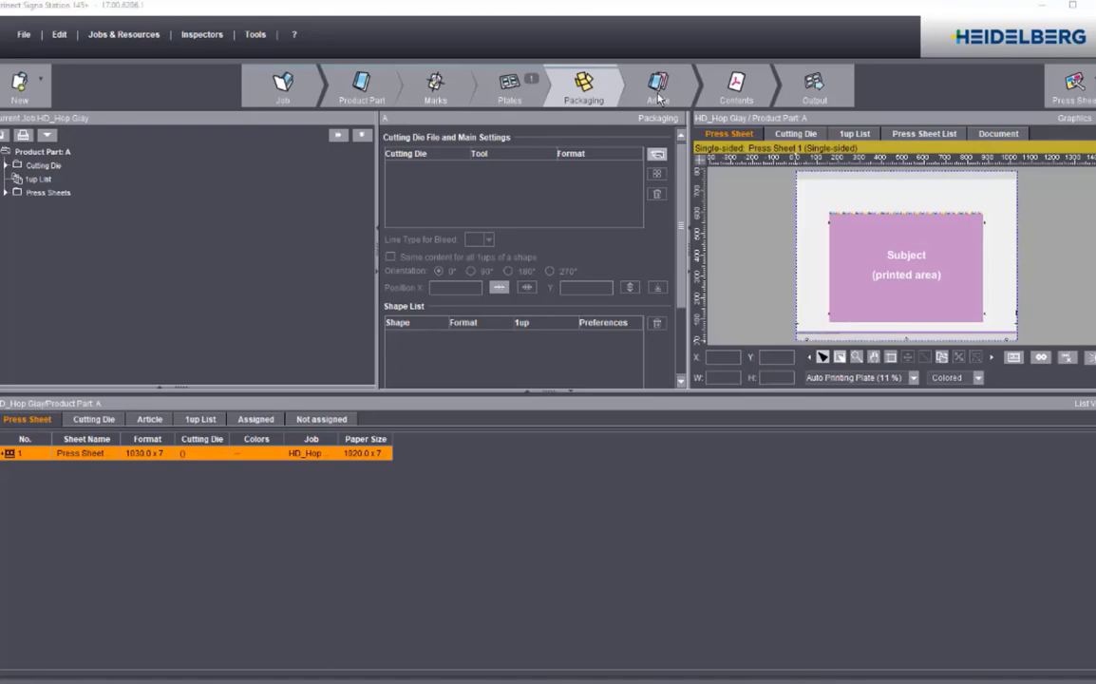
# Proceed past the Article stage to Contents and start adding a document to the job
pyautogui.click(659, 90)
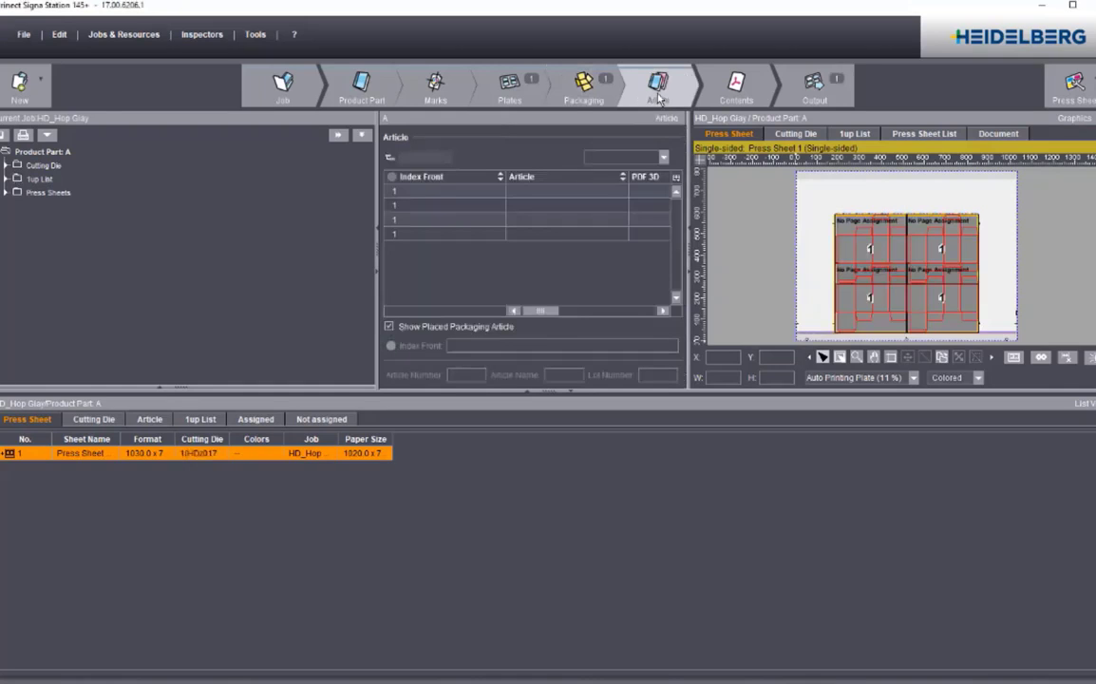
pyautogui.click(736, 90)
pyautogui.click(418, 135)
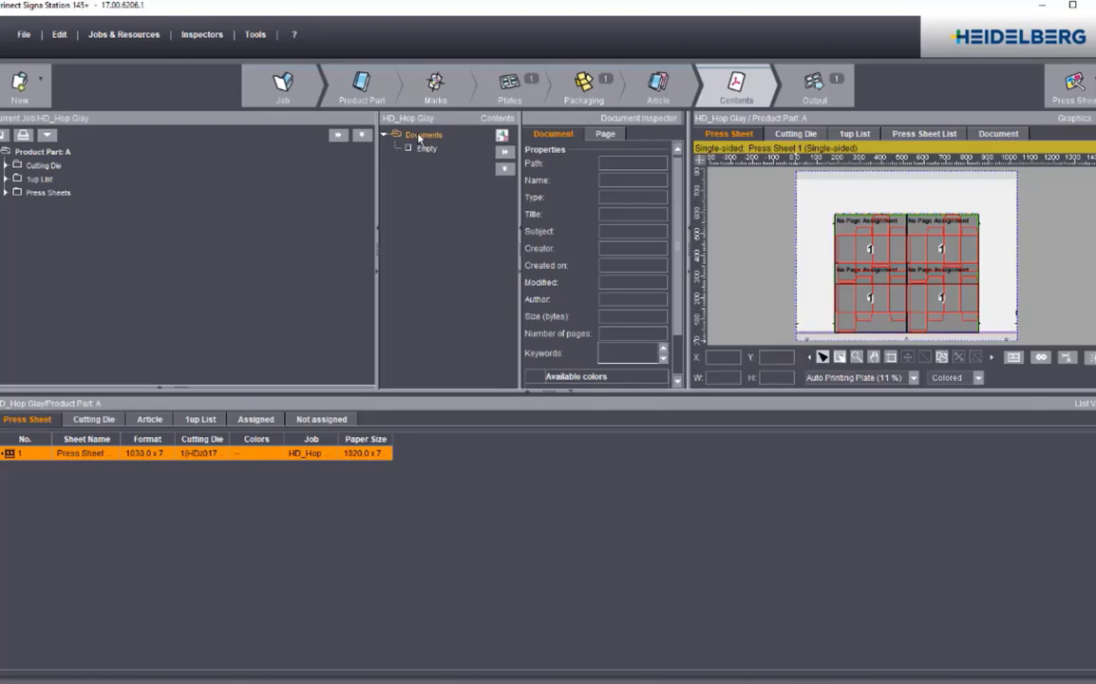
pyautogui.rightClick(418, 134)
pyautogui.click(443, 142)
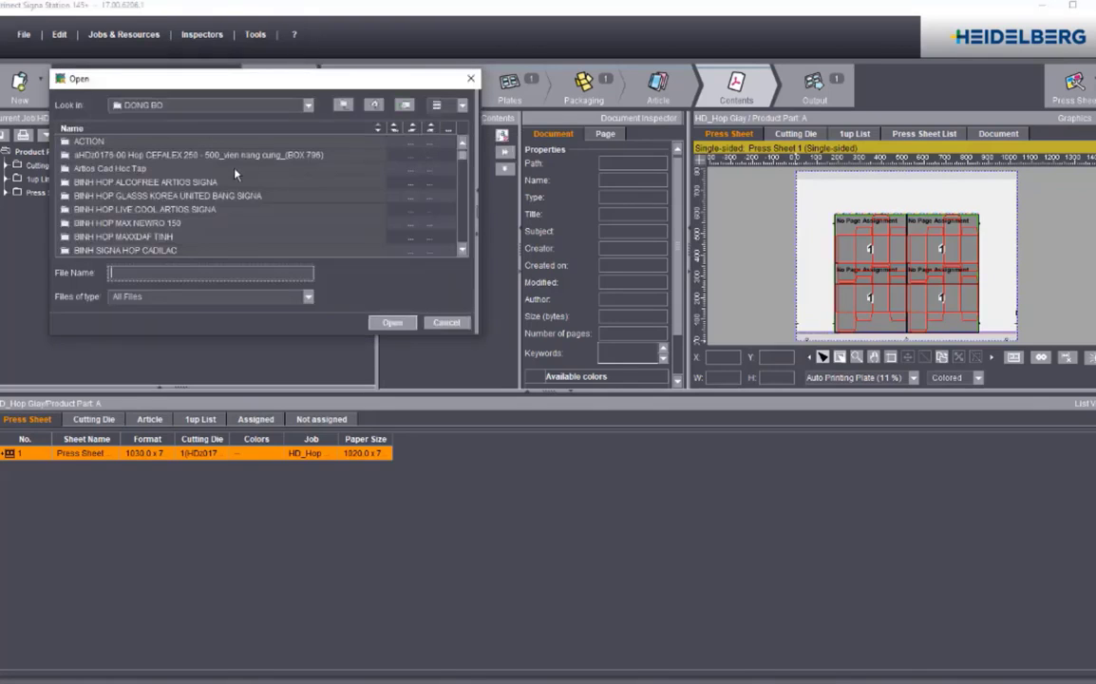
# Add the artwork PDF whose name ends in (BOX 796)_ND from BOSTON's HDz0176-00 Hop CEFALEX folder, under dong bo ok and IN TONG HOP
pyautogui.click(343, 105)
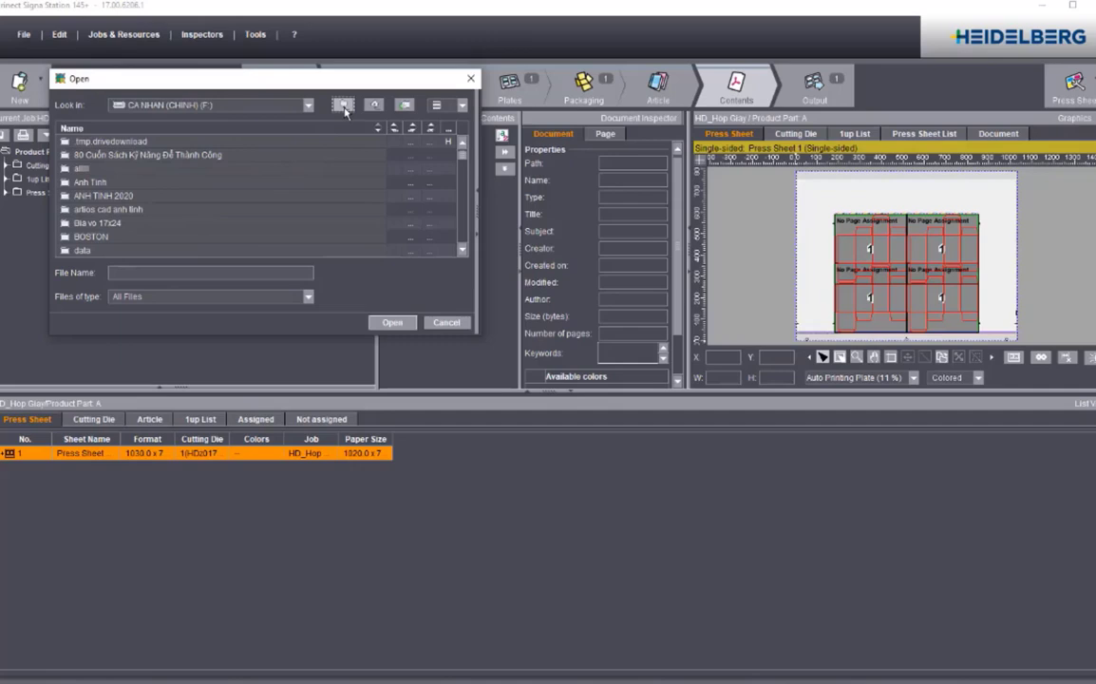
pyautogui.scroll(-2, 95, 228)
pyautogui.doubleClick(96, 237)
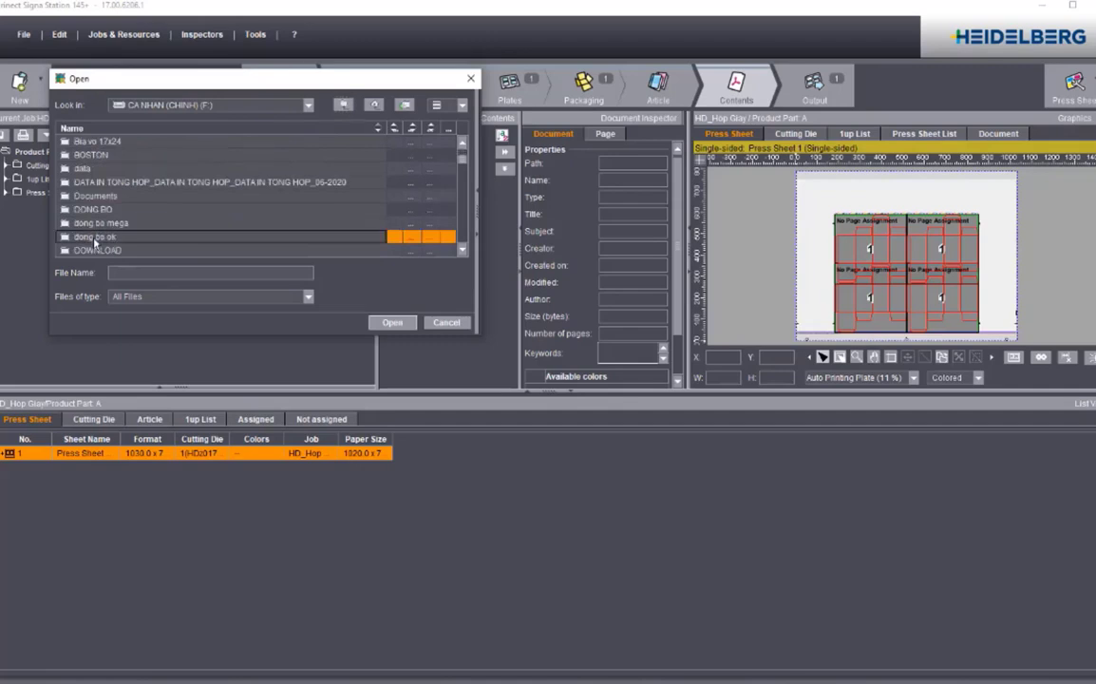
pyautogui.doubleClick(100, 209)
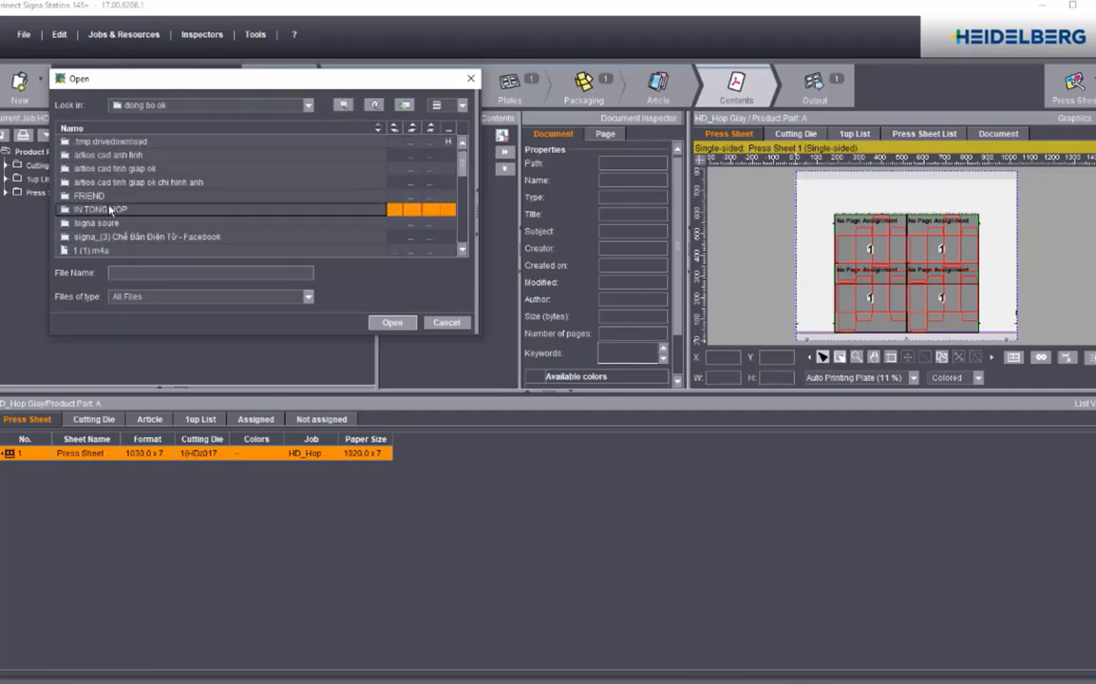
pyautogui.doubleClick(103, 141)
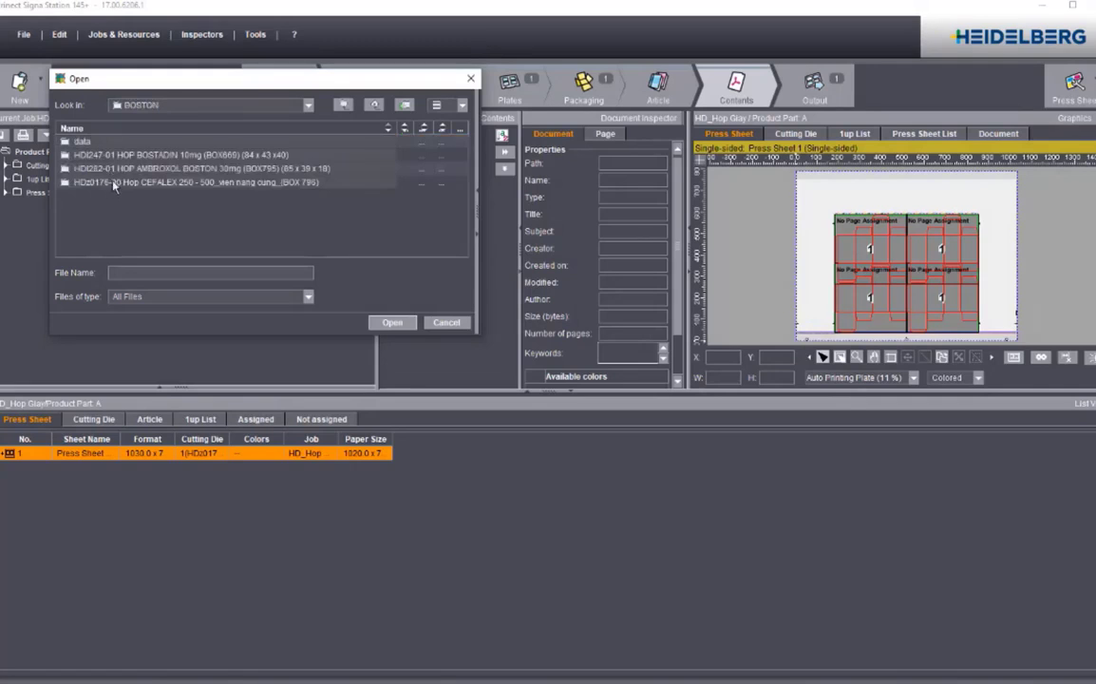
pyautogui.doubleClick(100, 163)
pyautogui.scroll(-10, 115, 188)
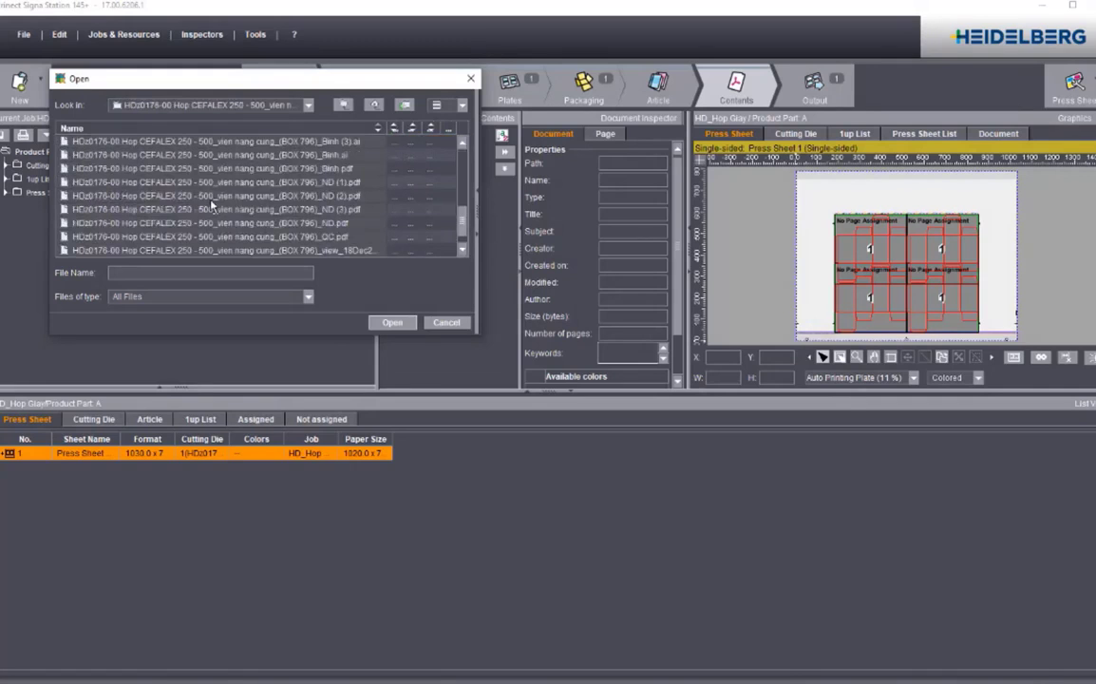
pyautogui.click(233, 222)
pyautogui.click(388, 324)
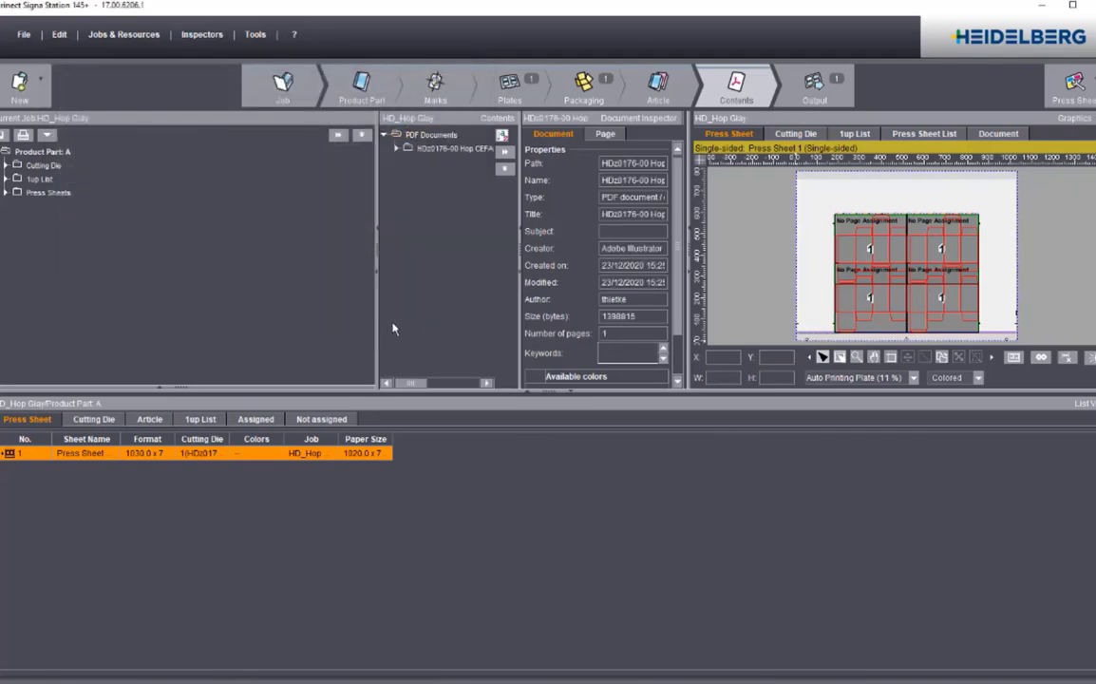
# Assign the imported artwork's pages to the layout positions, accepting the size difference from the trimmed positions
pyautogui.rightClick(440, 154)
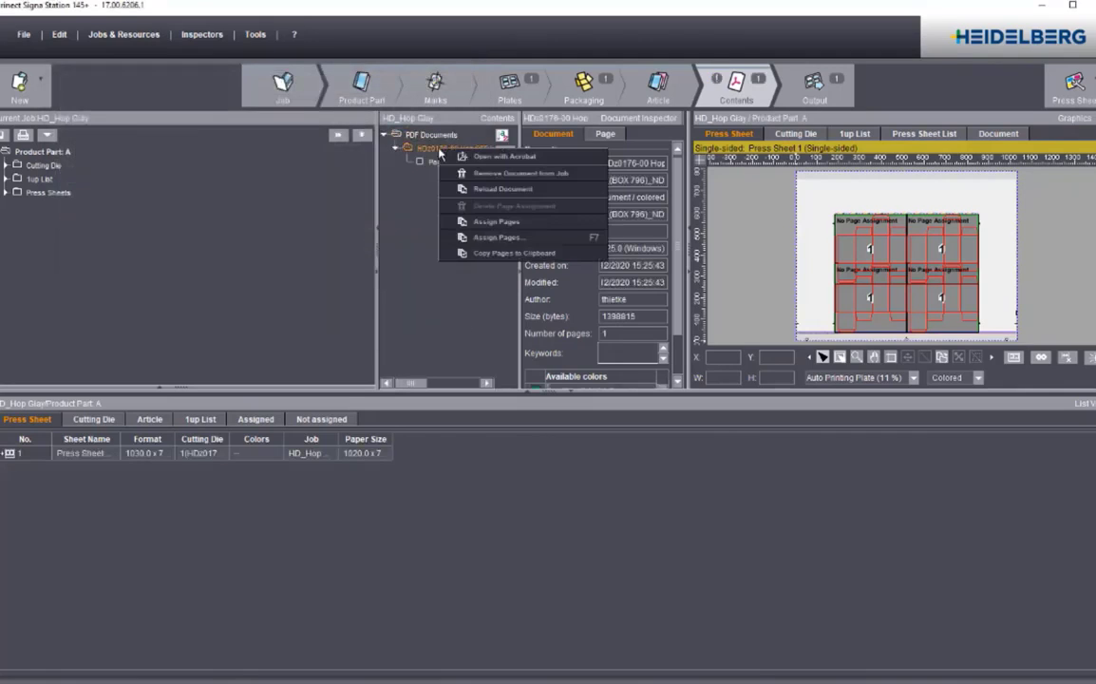
pyautogui.click(489, 222)
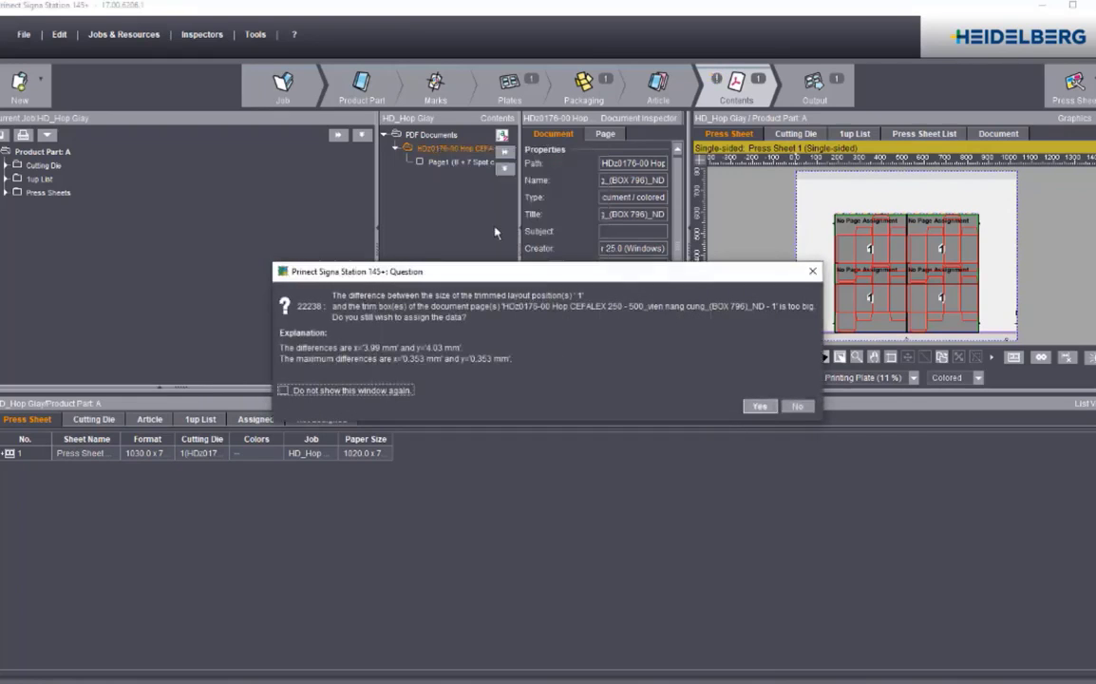
pyautogui.click(757, 407)
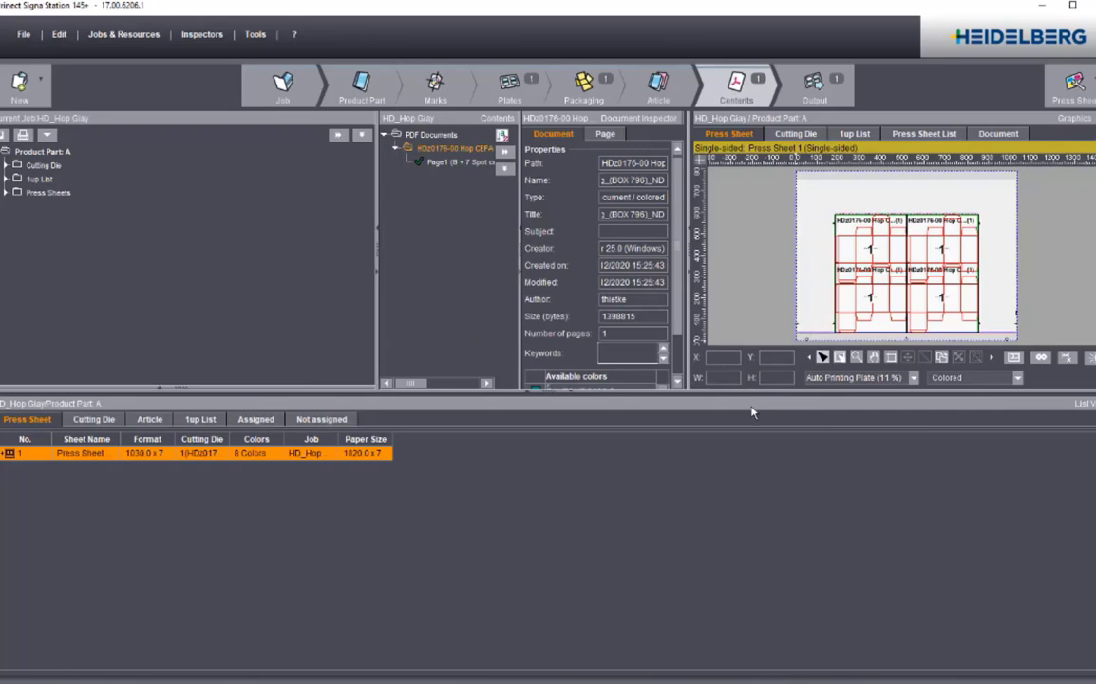
# Start saving the press sheet's Prosetter (PDF) output and browse to BOSTON's HDz0176-00 Hop CEFALEX folder
pyautogui.click(815, 87)
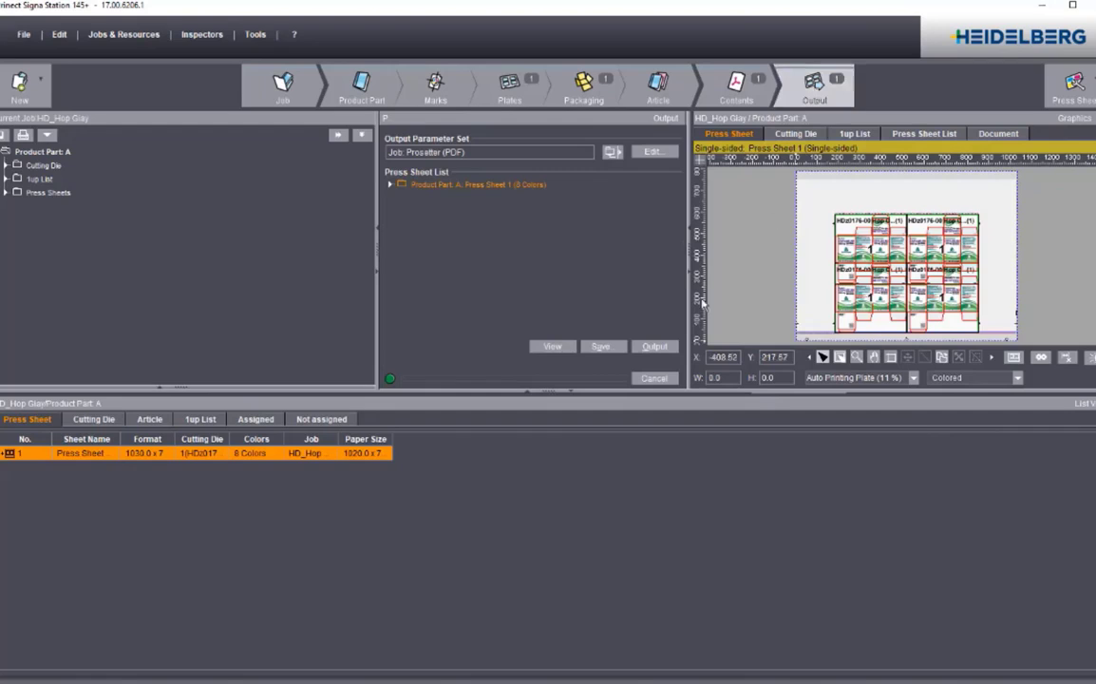
pyautogui.click(617, 353)
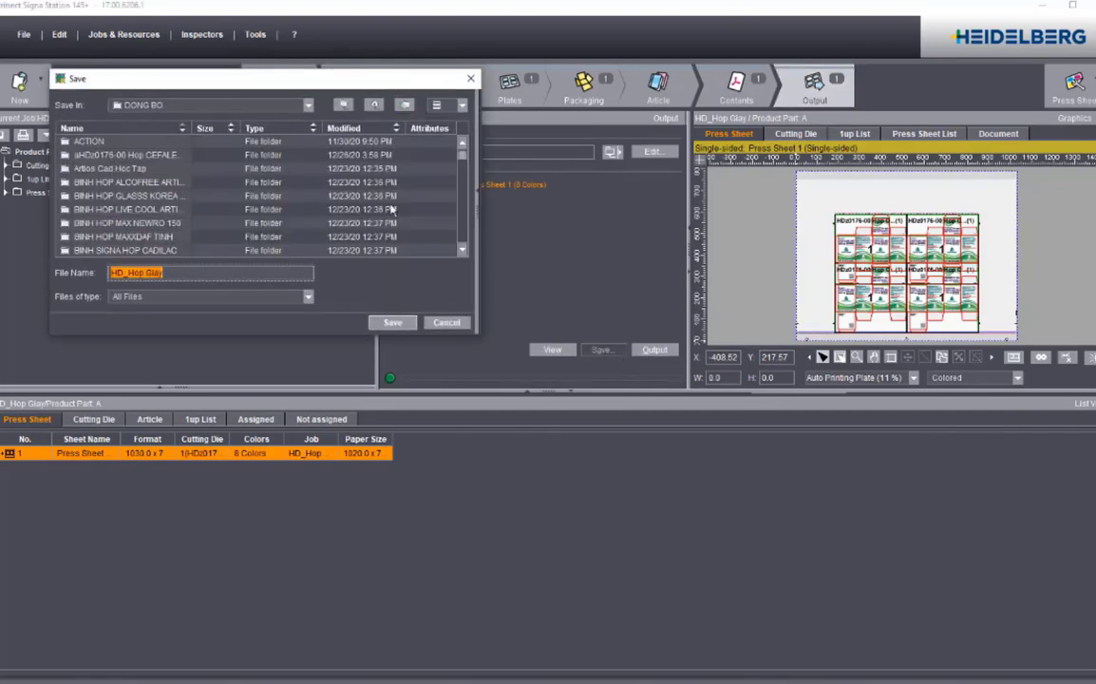
pyautogui.click(343, 105)
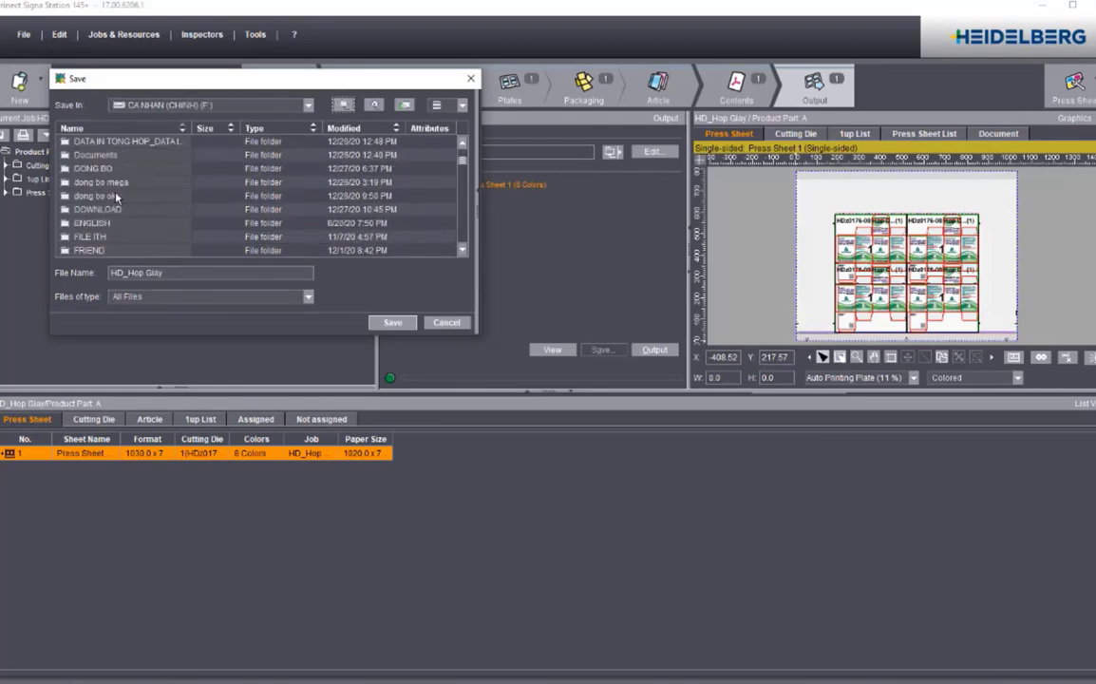
pyautogui.doubleClick(116, 197)
pyautogui.click(104, 210)
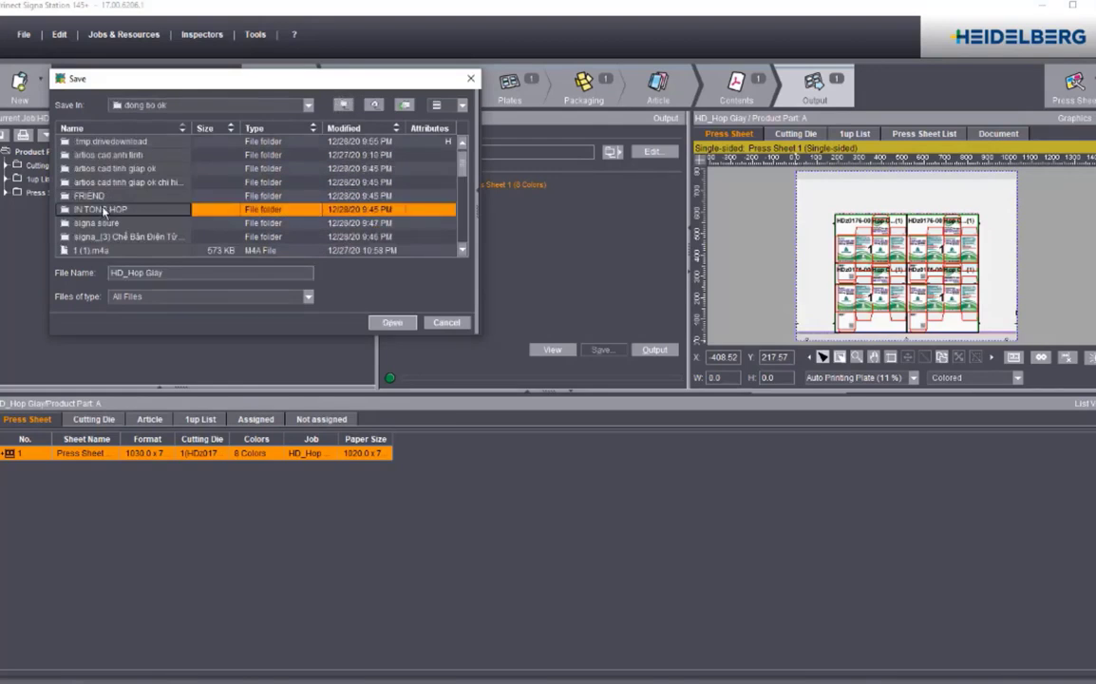
pyautogui.doubleClick(104, 210)
pyautogui.doubleClick(105, 141)
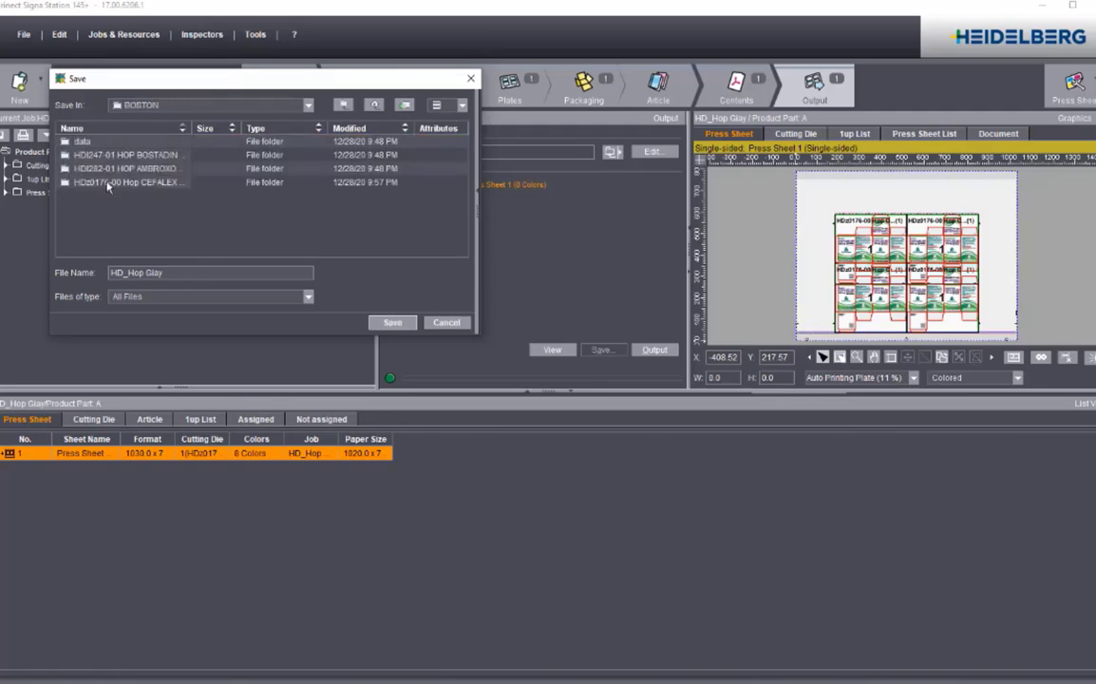
pyautogui.doubleClick(106, 182)
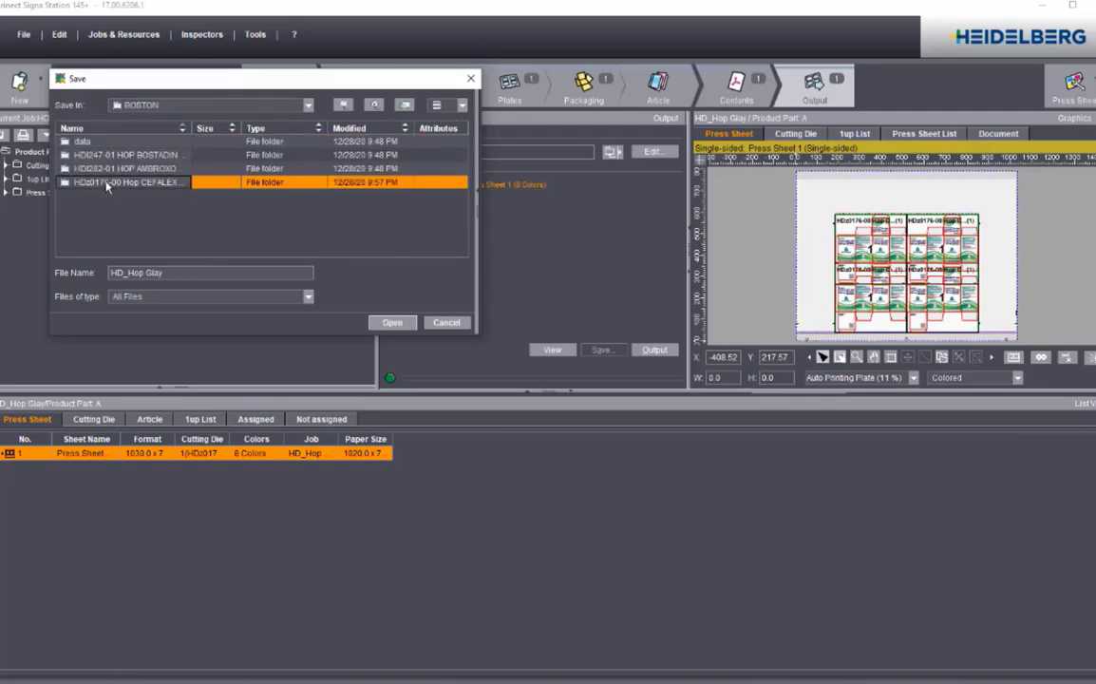
# Save the output under the file name HD_Hop Giay_Binh signa and acknowledge the output information
pyautogui.click(201, 272)
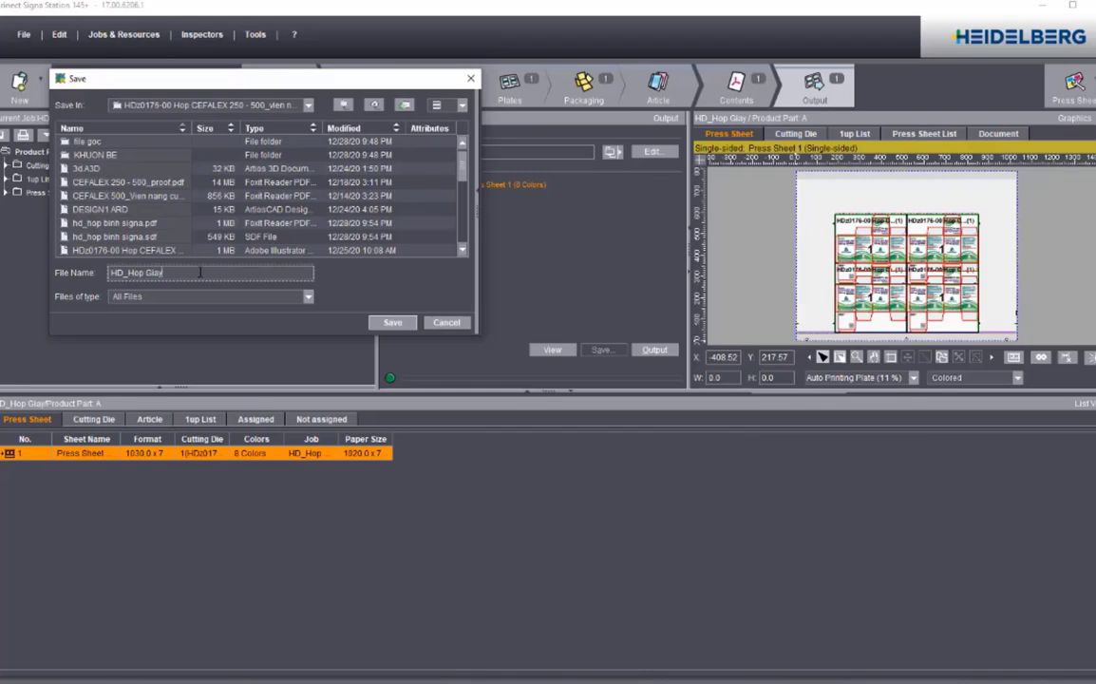
pyautogui.write('_Binh signa')
pyautogui.click(391, 322)
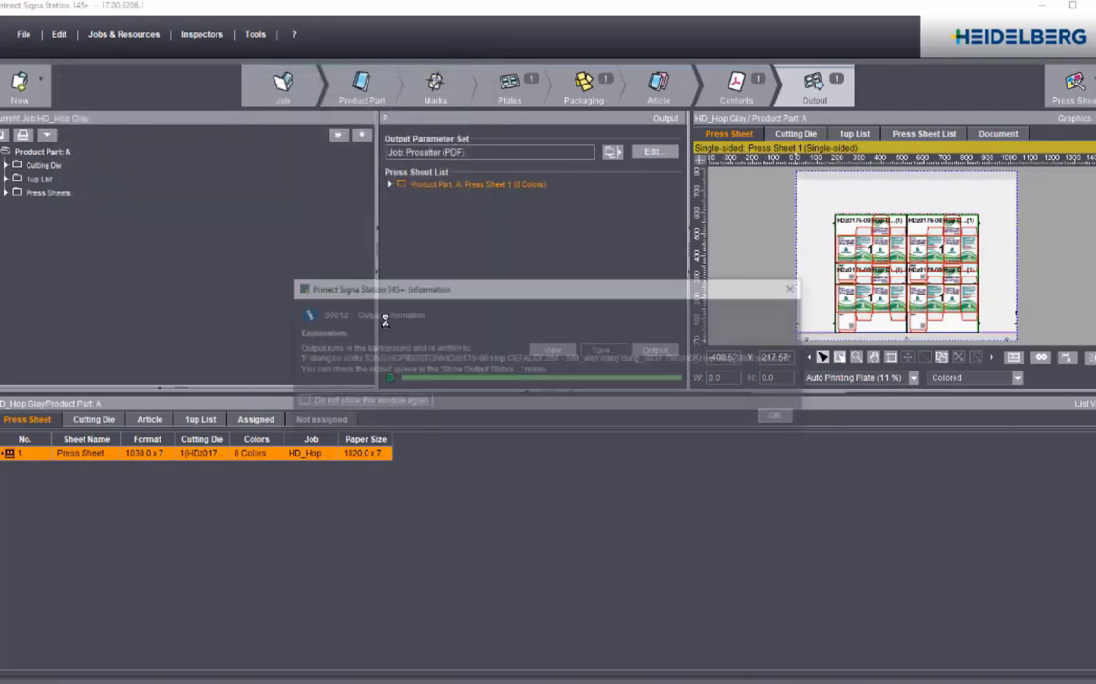
pyautogui.click(780, 419)
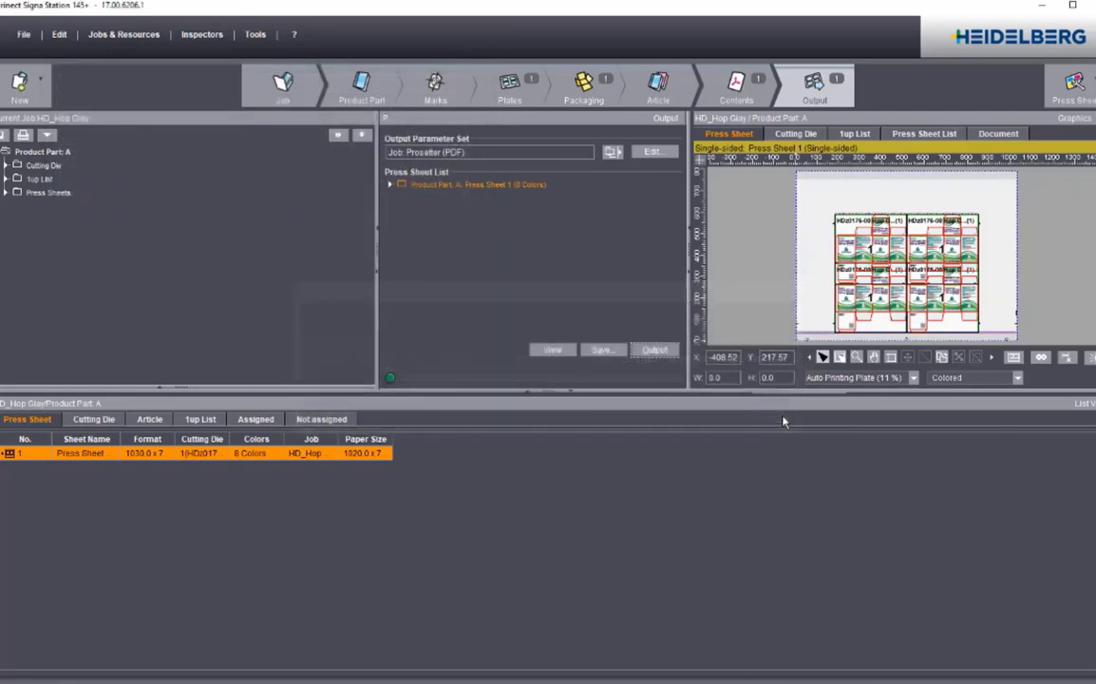
# Start saving the job under a new name and browse to BOSTON's HDz0176-00 Hop CEFALEX folder
pyautogui.click(26, 35)
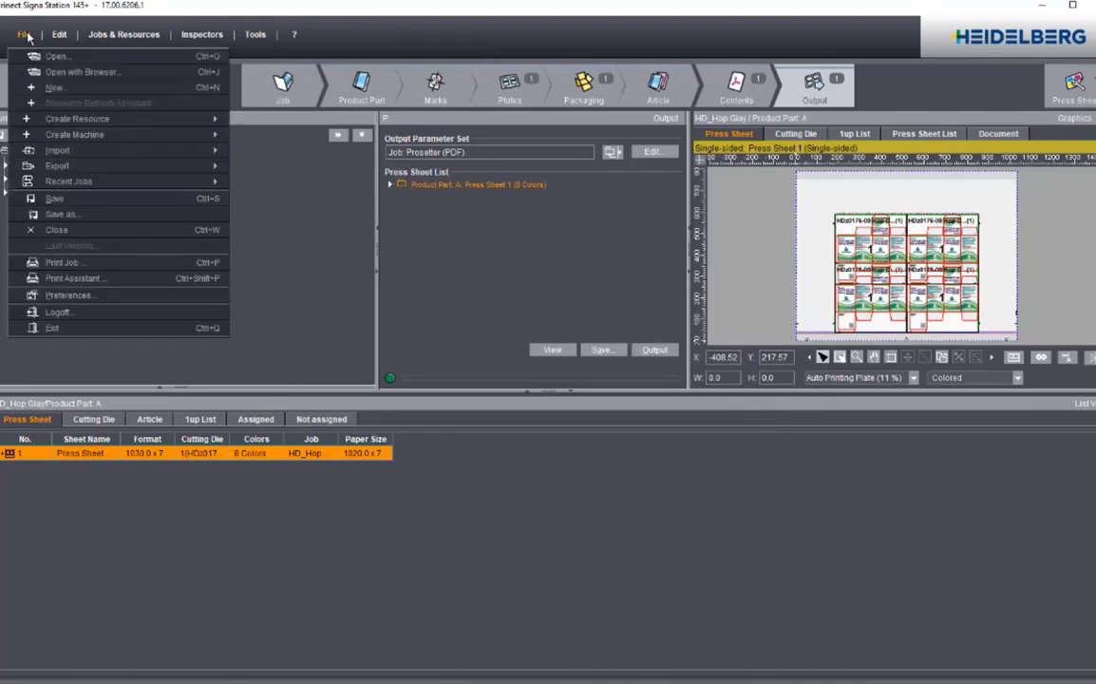
pyautogui.click(95, 221)
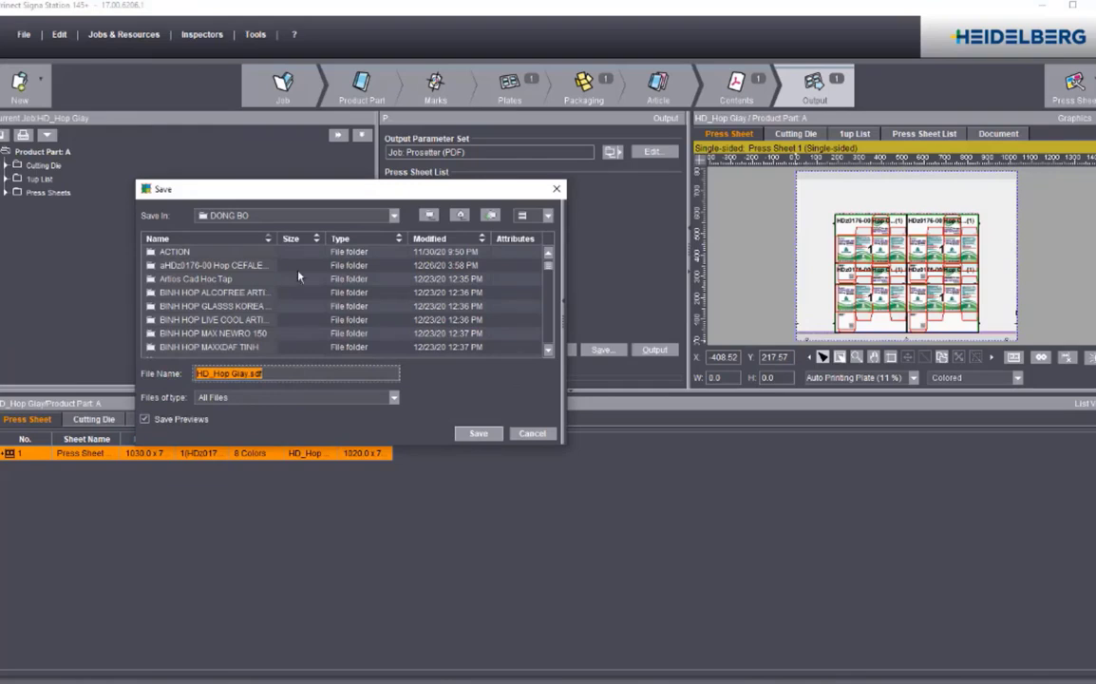
pyautogui.click(428, 216)
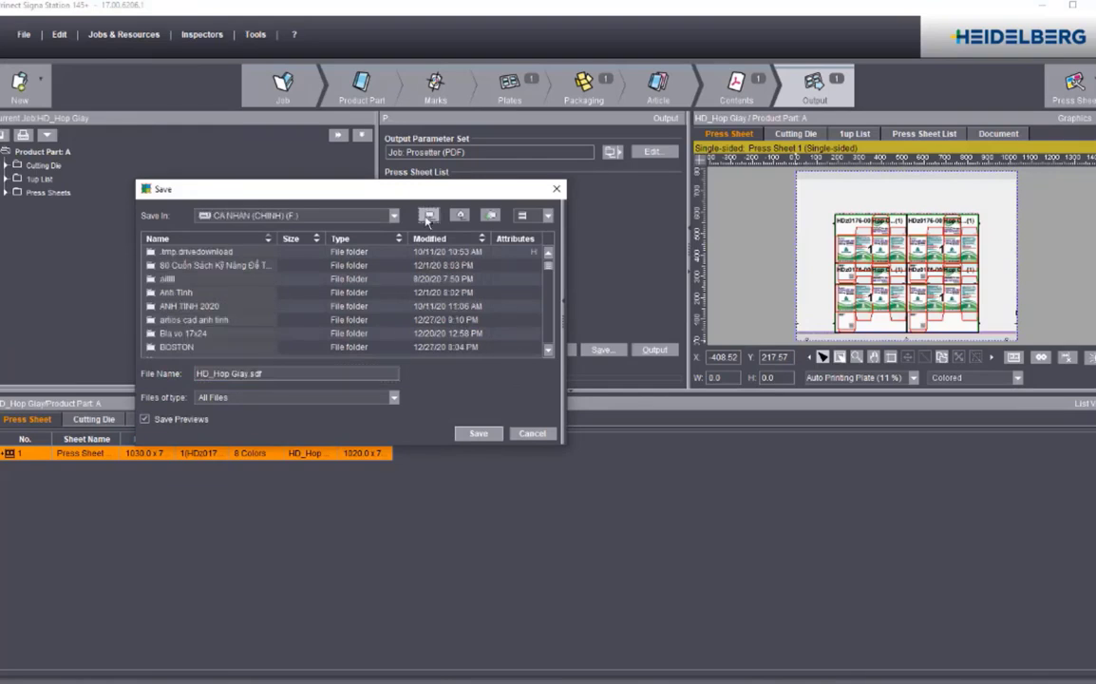
pyautogui.scroll(-3, 174, 309)
pyautogui.click(185, 307)
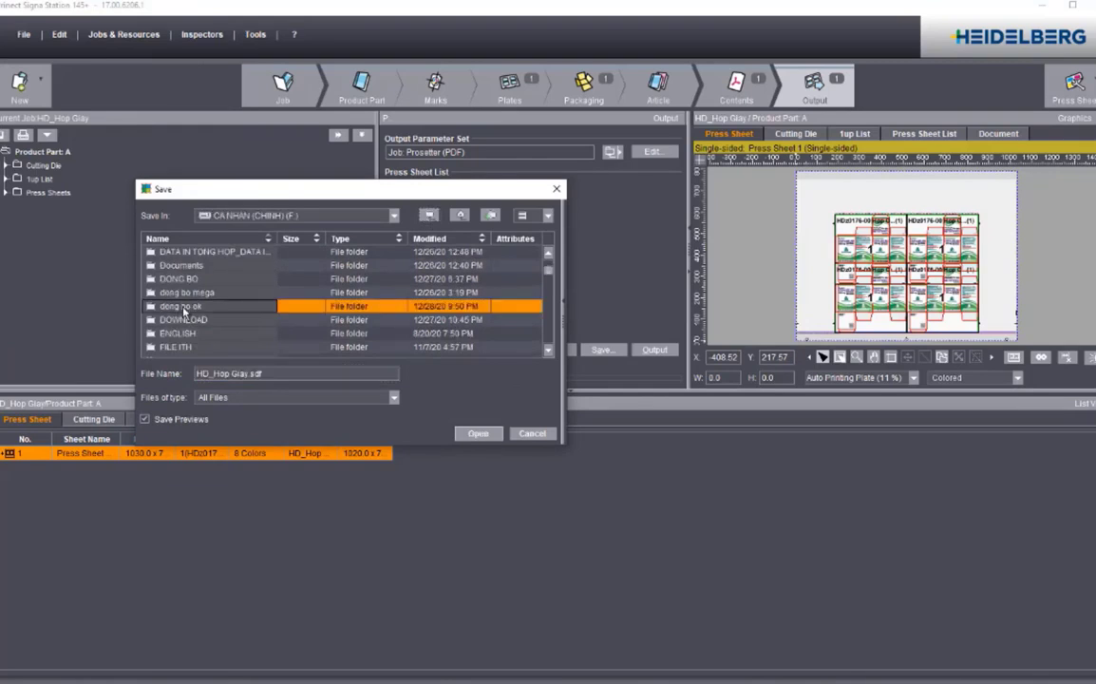
pyautogui.doubleClick(185, 308)
pyautogui.doubleClick(184, 320)
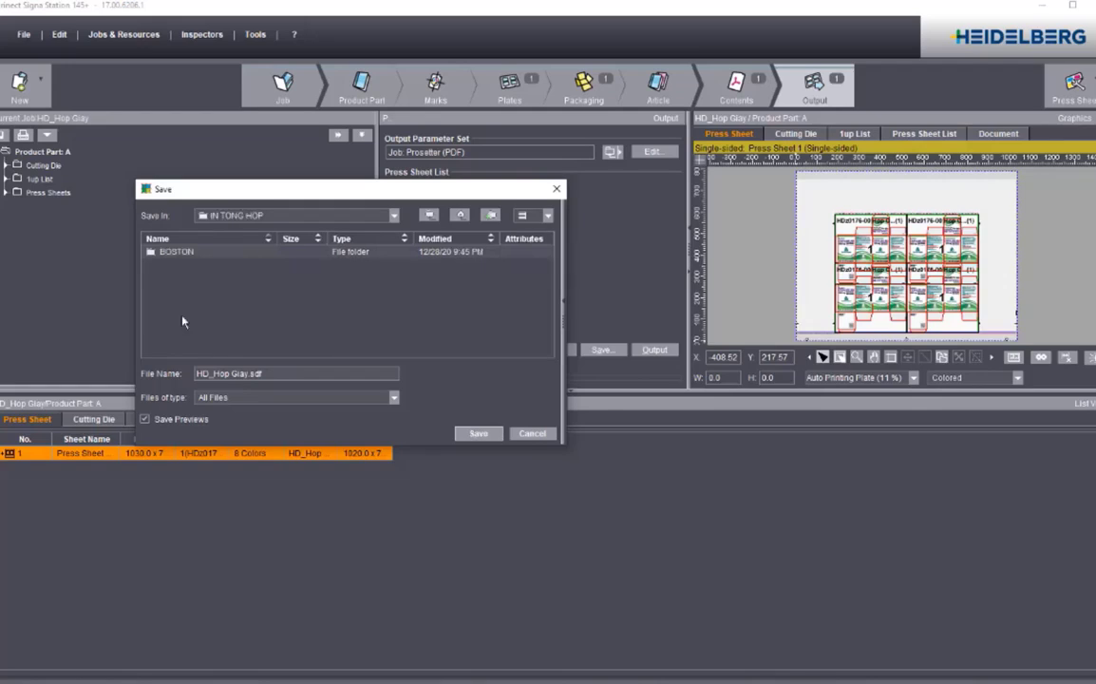
pyautogui.doubleClick(180, 251)
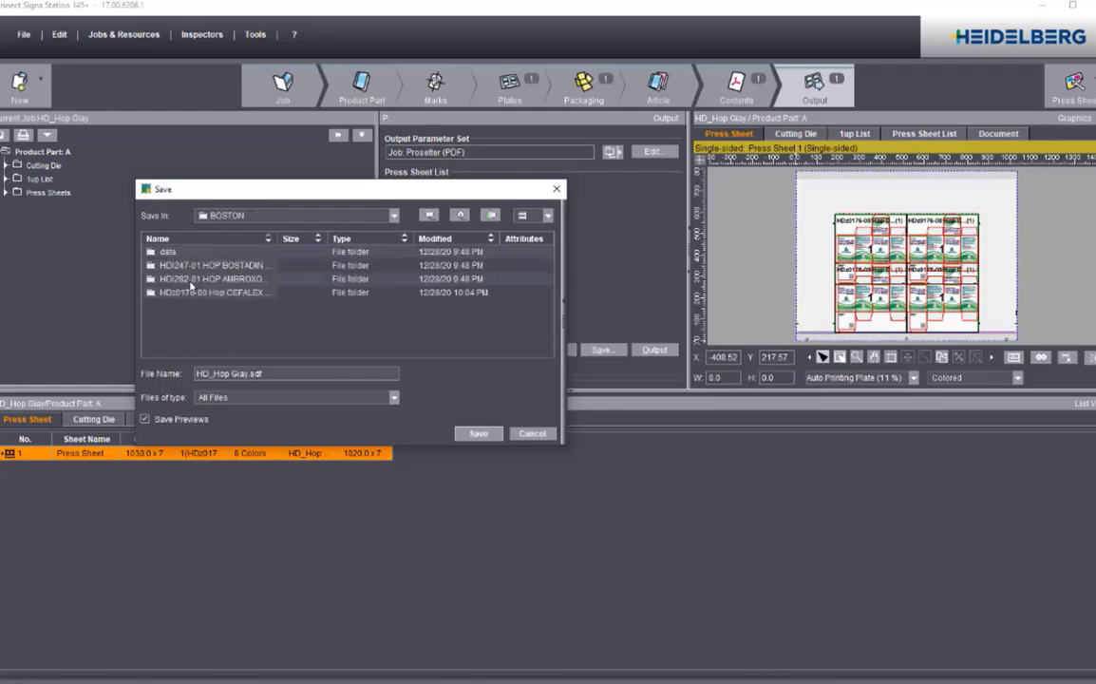
pyautogui.click(195, 294)
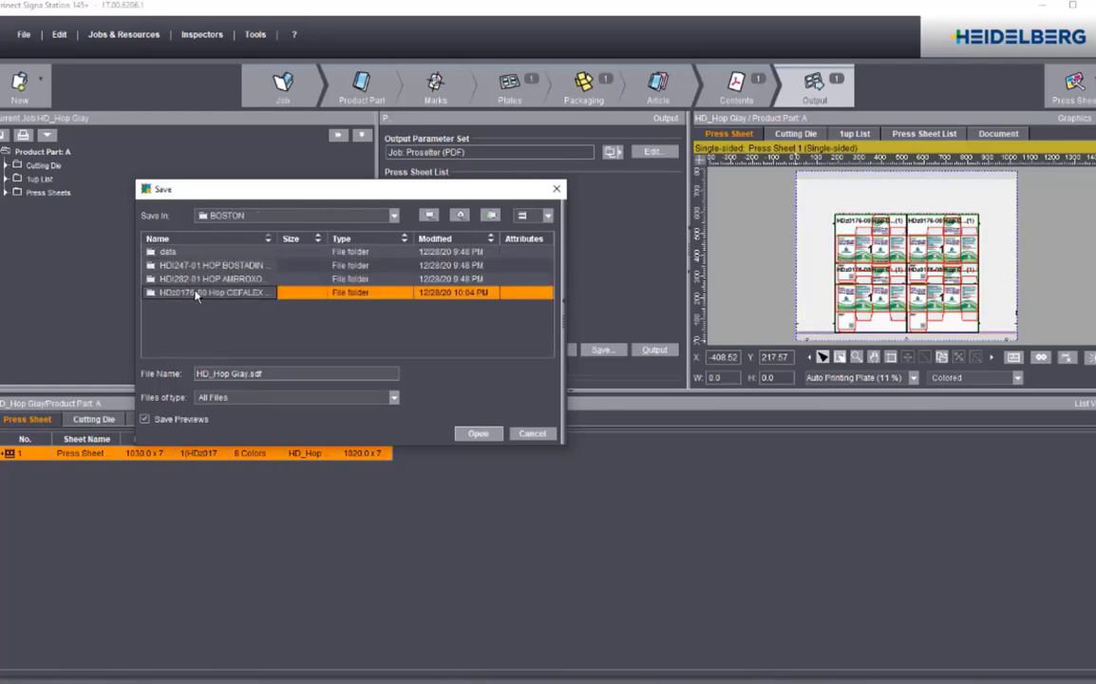
pyautogui.doubleClick(195, 294)
# Name the job file HD_Hop Giay binh signa.sdf and save it
pyautogui.tripleClick(246, 374)
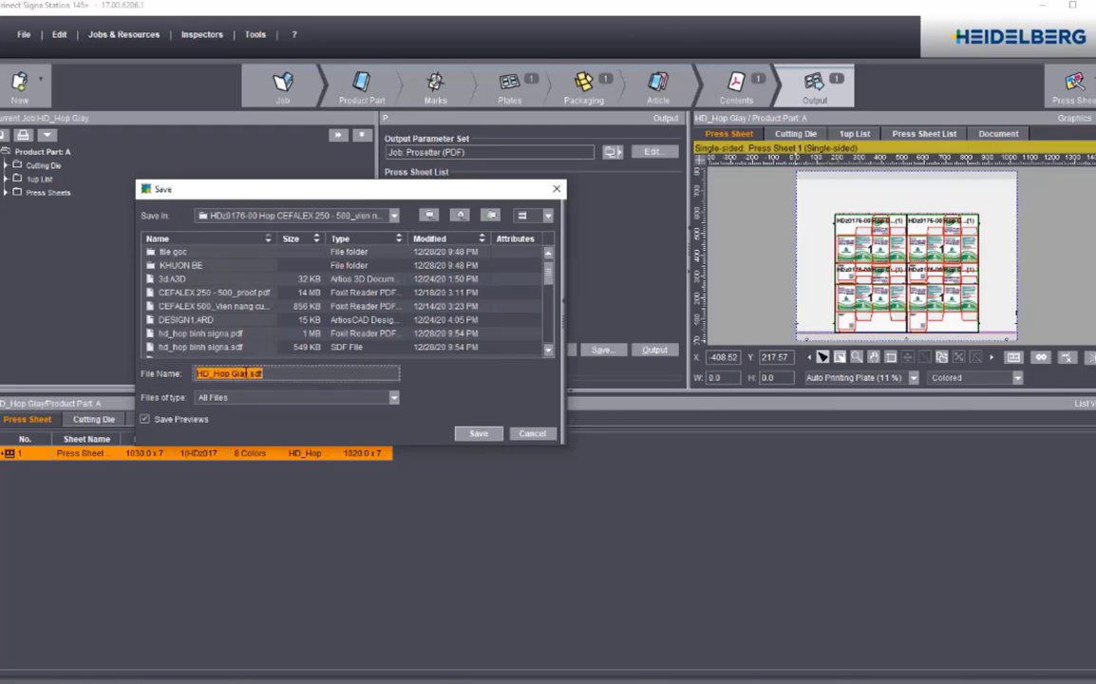
pyautogui.click(245, 374)
pyautogui.write('b')
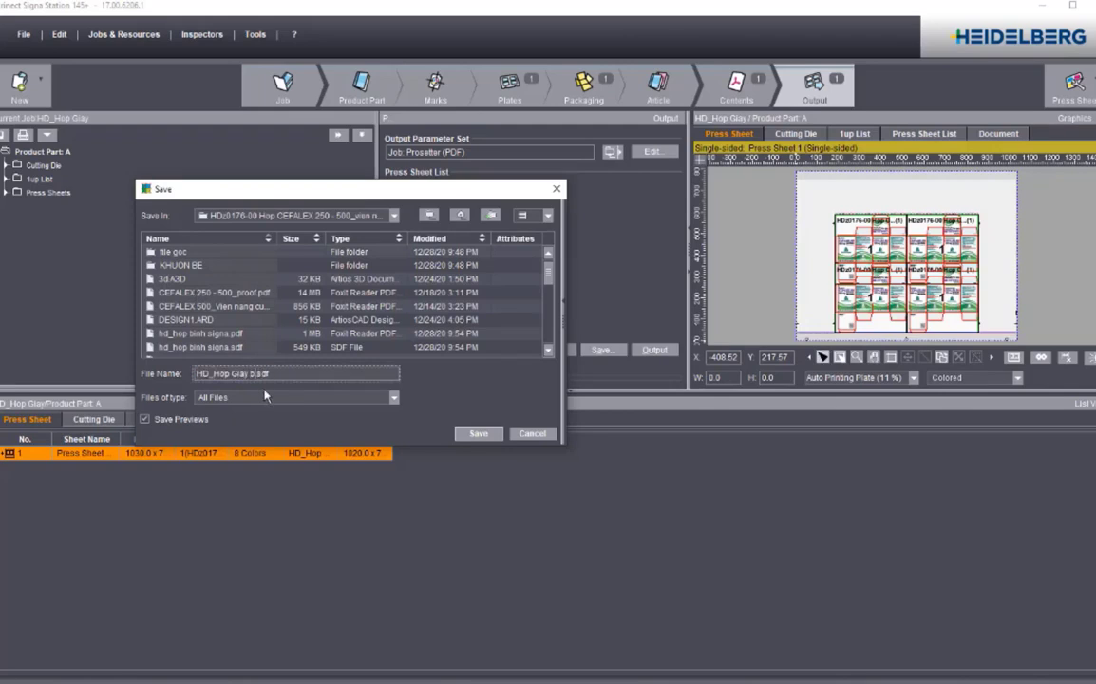
pyautogui.write('inh g')
pyautogui.write('igna')
pyautogui.click(478, 433)
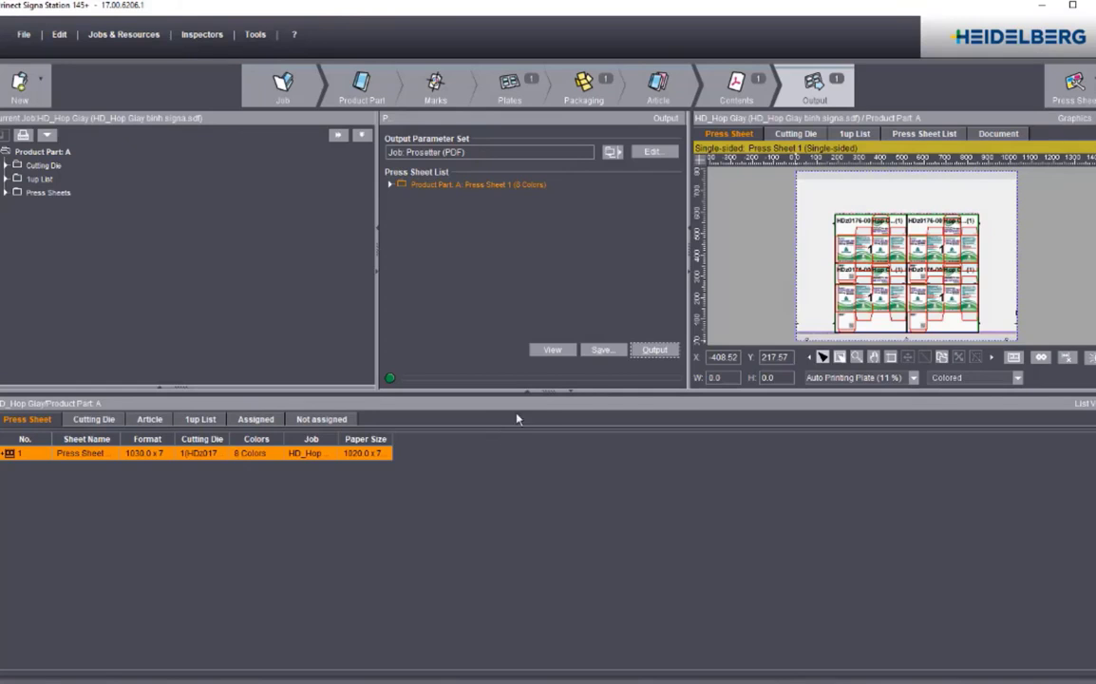
# Switch to File Explorer, open the HD_Hop Giay_Binh signa PDF in Foxit Reader and examine the whole imposed sheet
pyautogui.click(1042, 8)
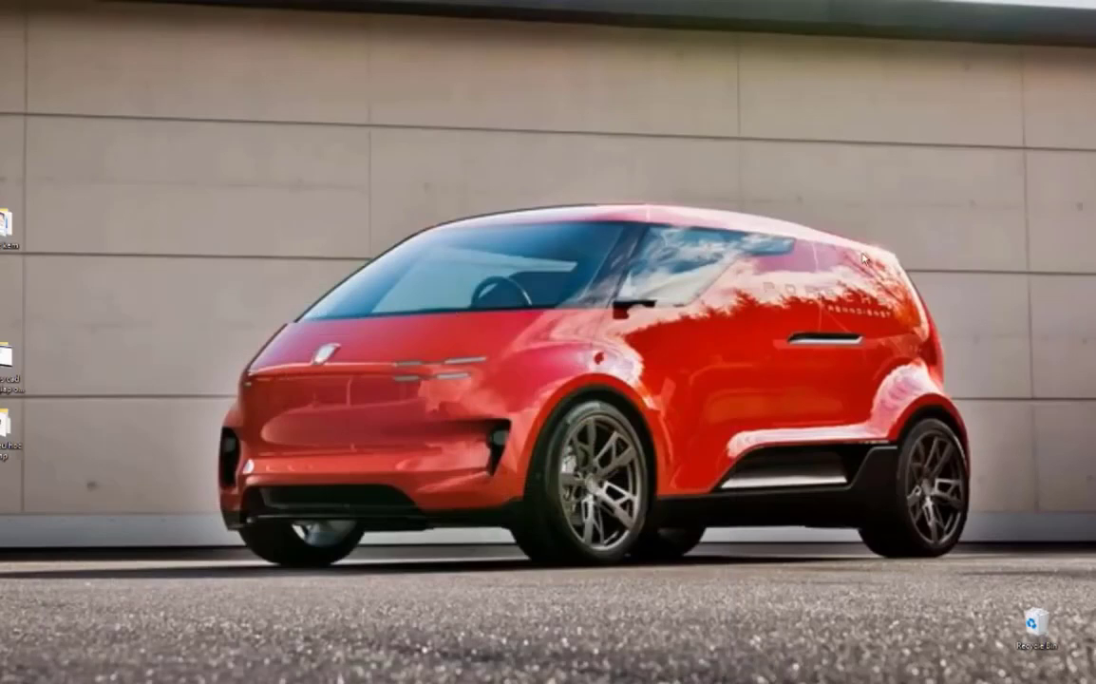
pyautogui.rightClick(572, 226)
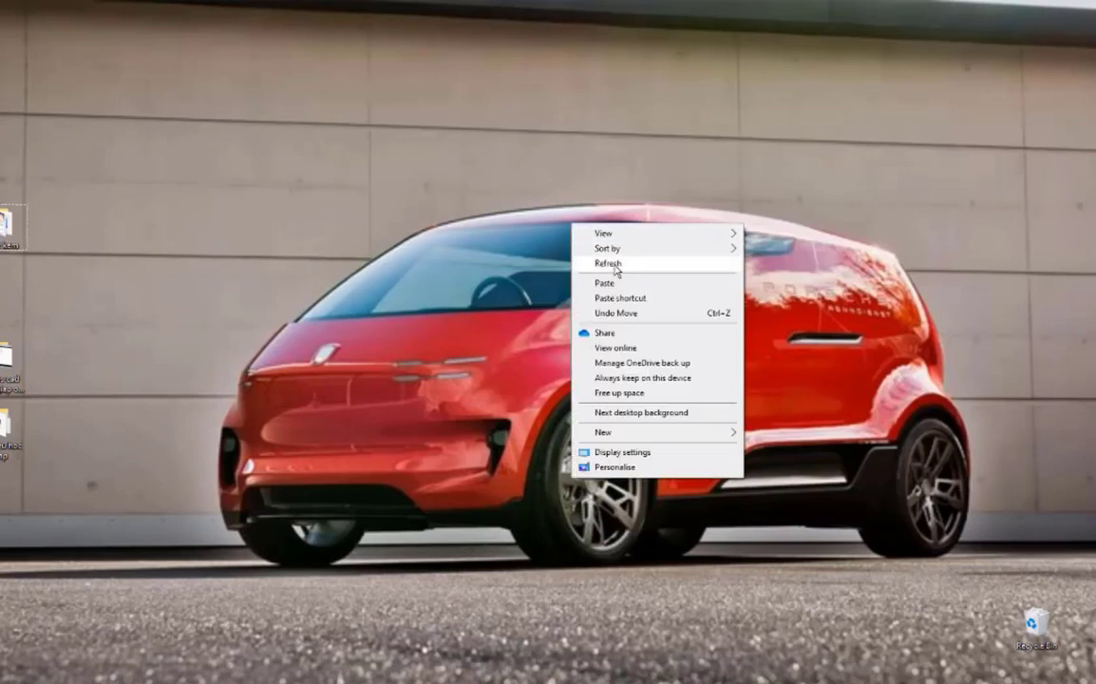
pyautogui.click(607, 264)
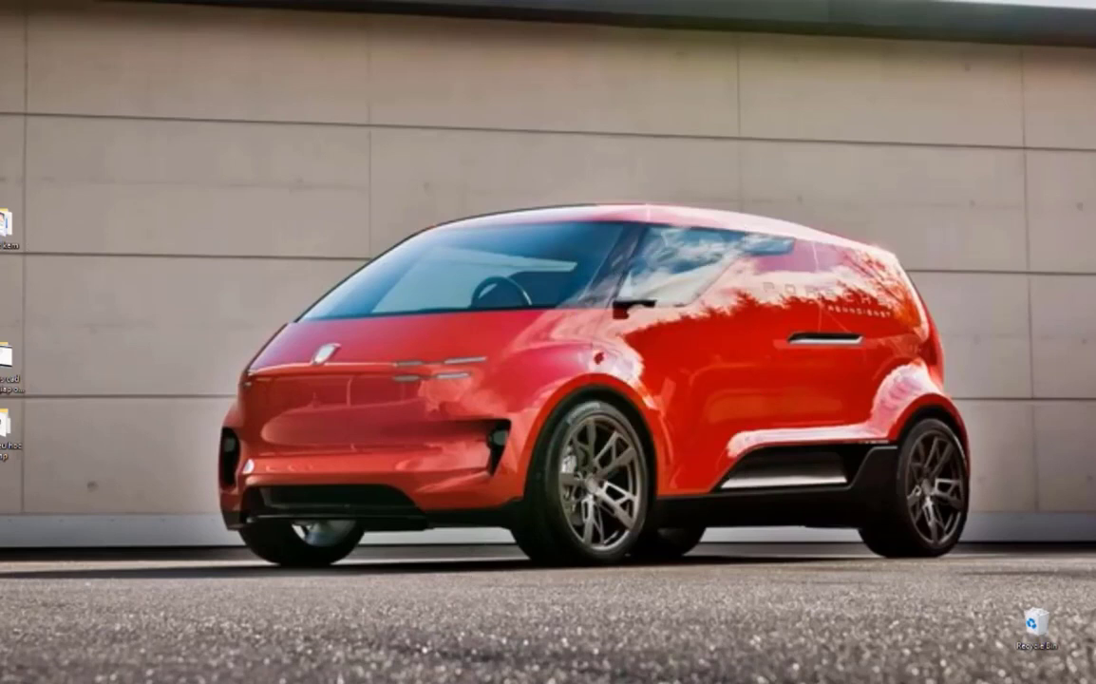
pyautogui.hotkey('alt', 'Tab')
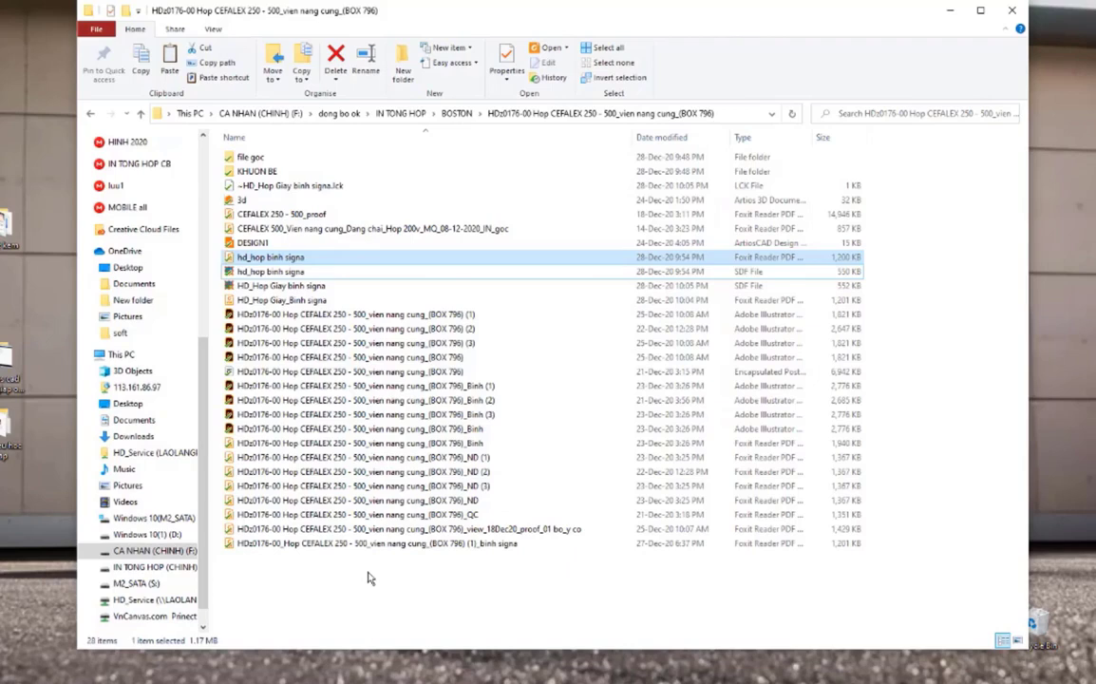
pyautogui.click(295, 301)
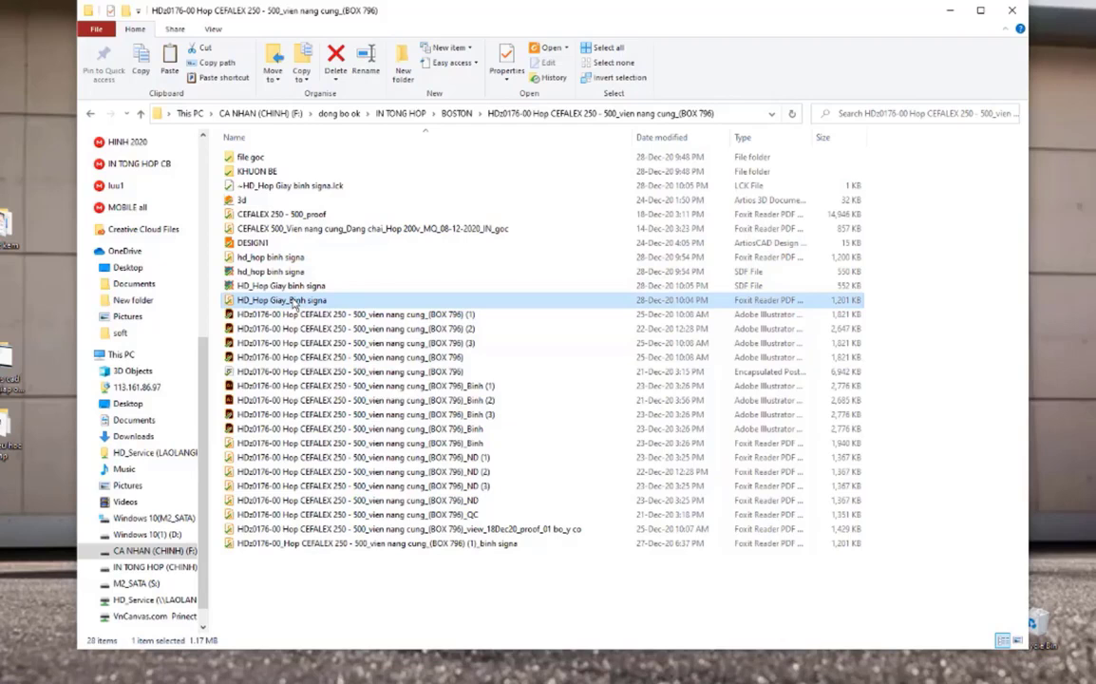
pyautogui.doubleClick(295, 302)
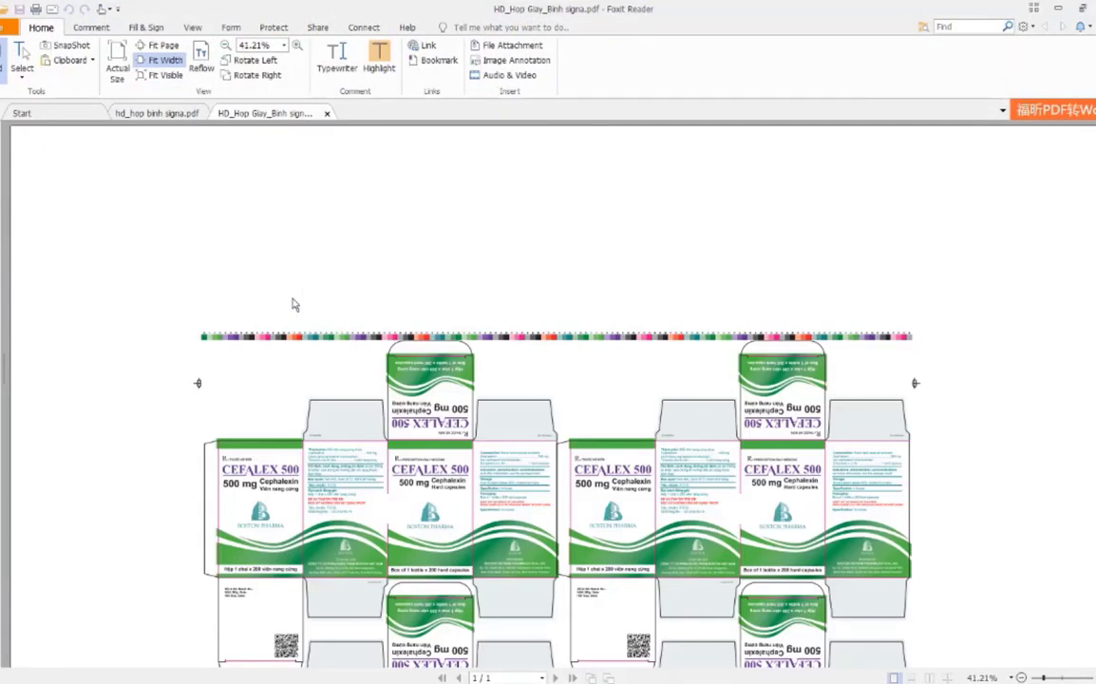
pyautogui.click(228, 47)
pyautogui.click(228, 46)
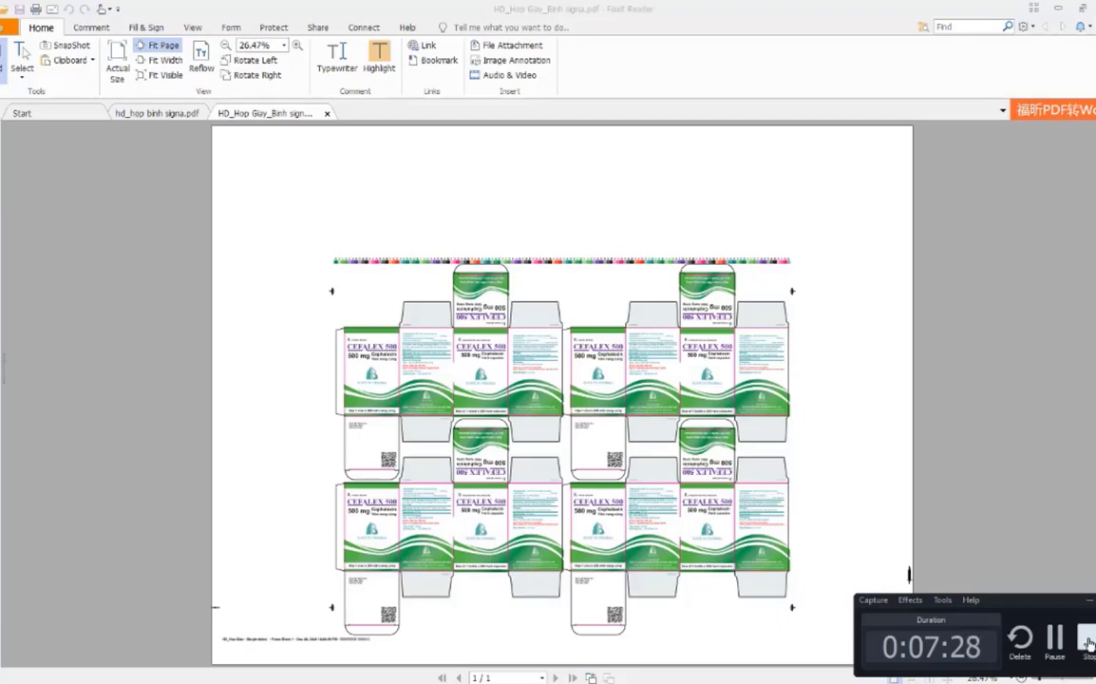
pyautogui.click(1088, 644)
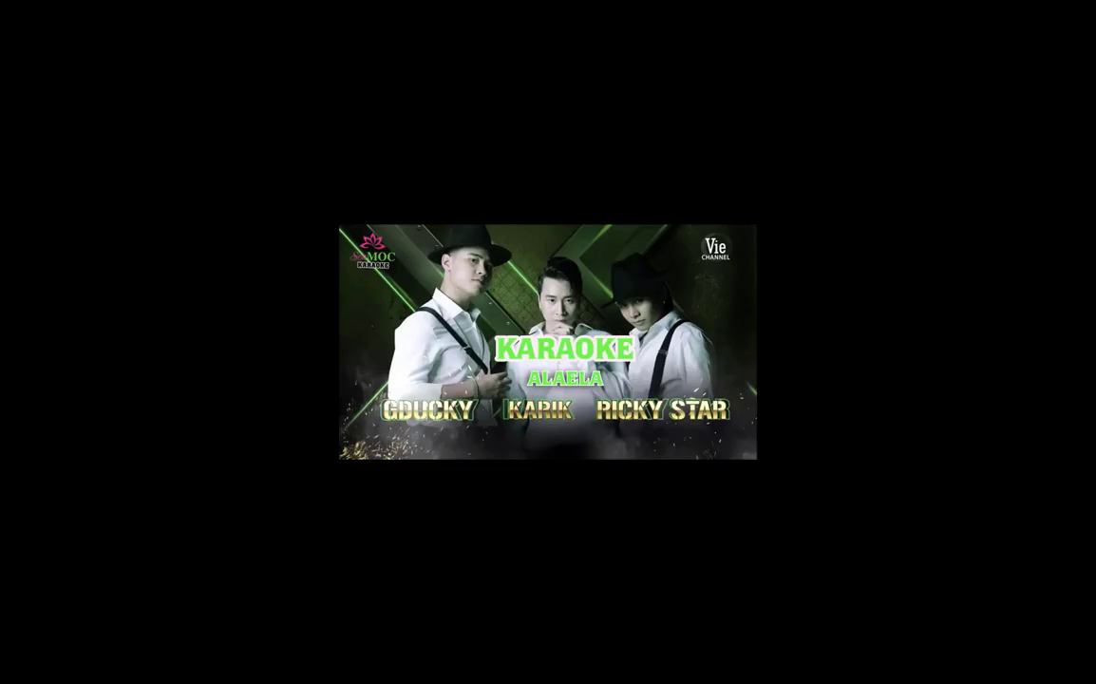